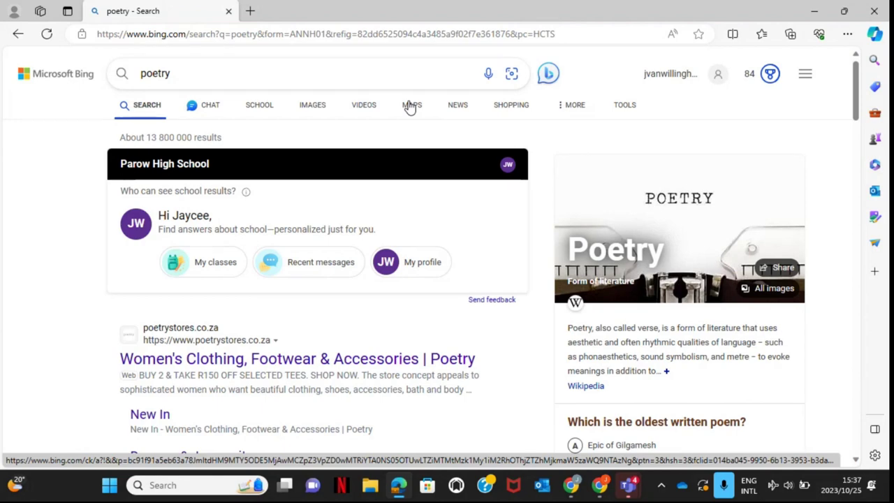
Close the Bing search window, switch to Google Chrome and enter "poetry" in the address field without running the search.
left_click(876, 10)
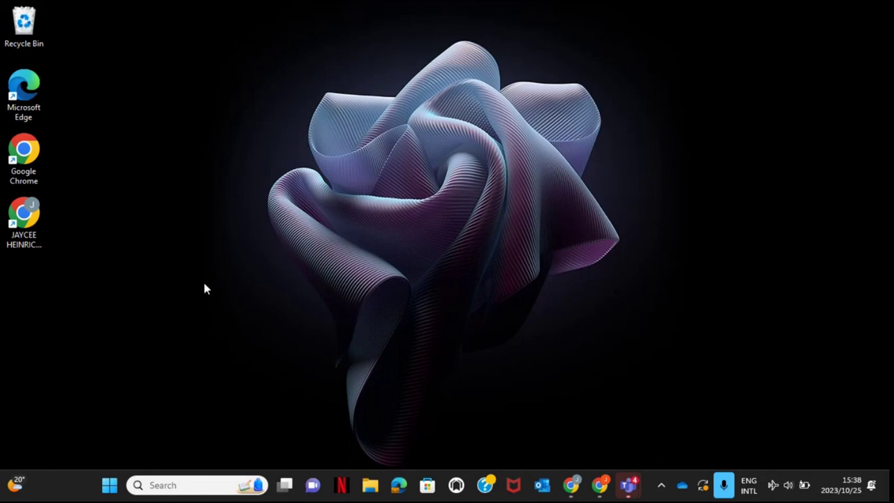
left_click(579, 486)
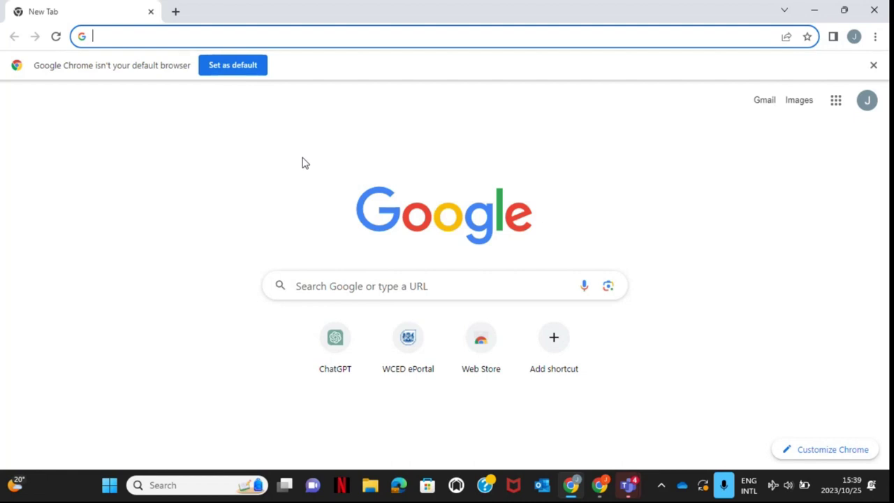
type("poetr")
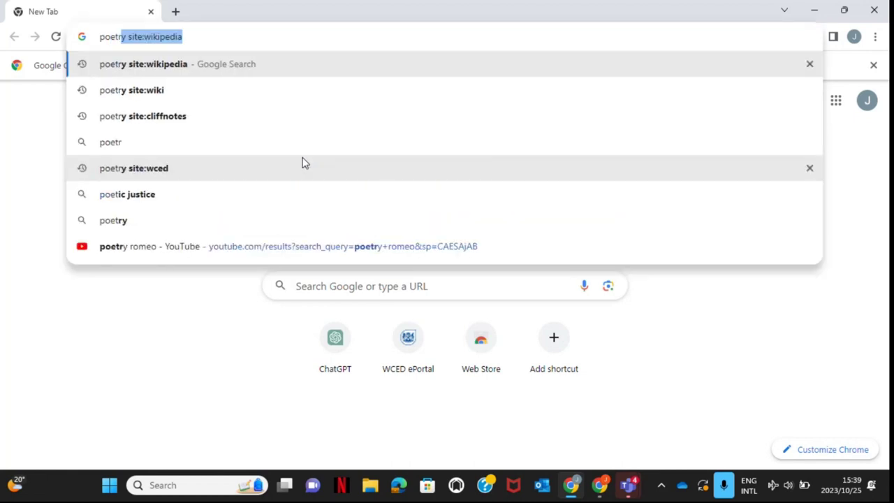
type("y")
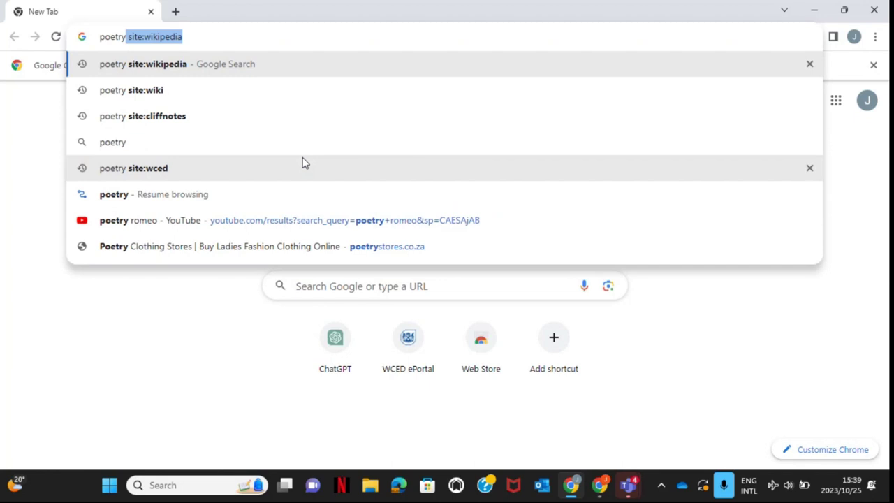
left_click(155, 333)
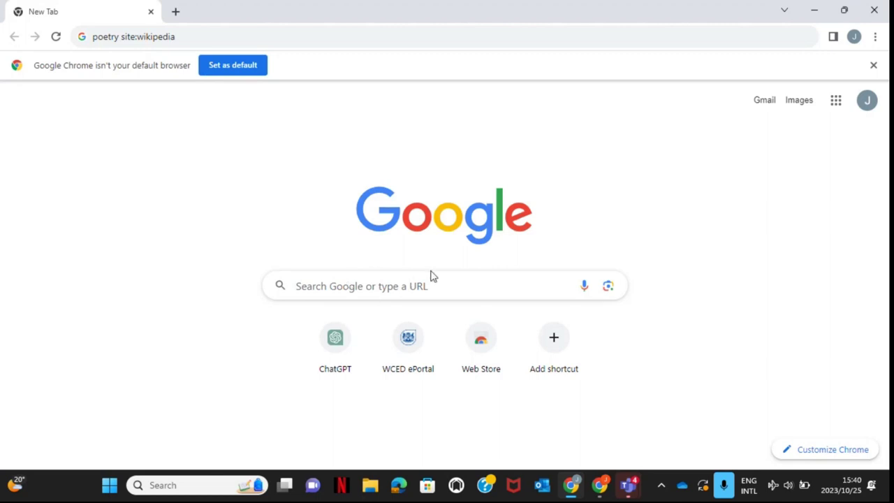
Open Google Images and run an image search for "romeo and juliet".
left_click(798, 103)
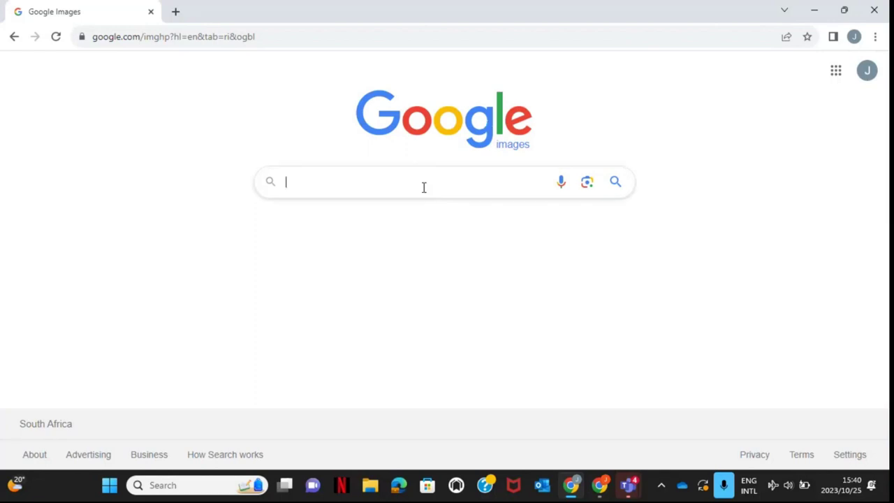
type("romeo a")
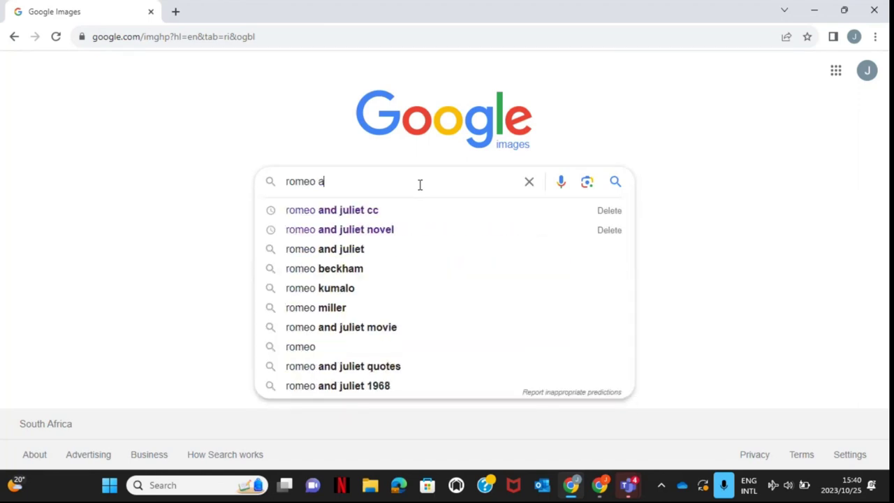
type("nd juliet")
key("Return")
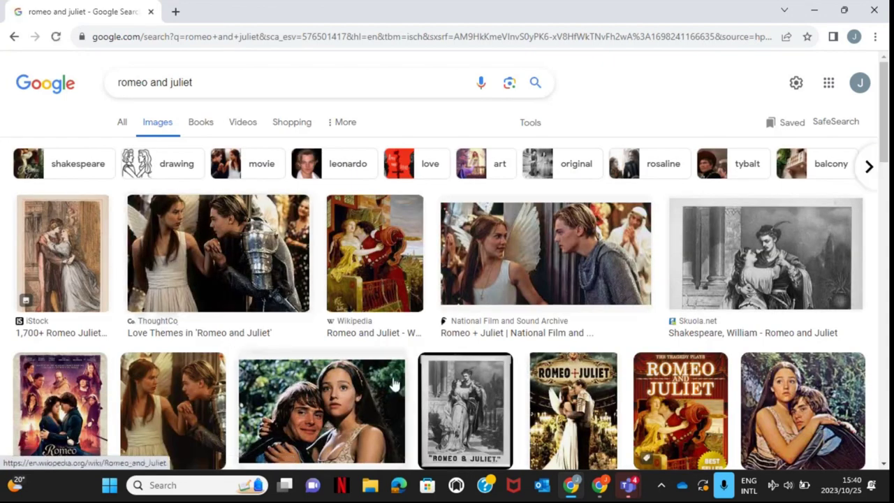
left_click(14, 36)
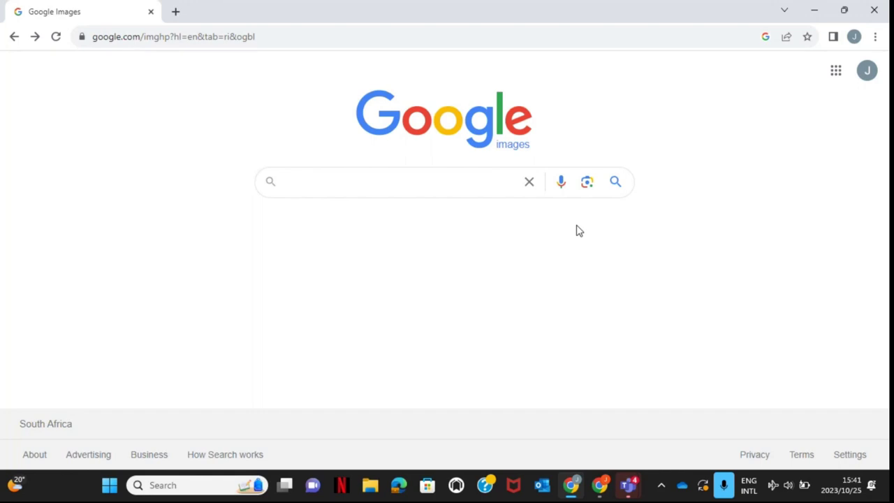
left_click(587, 183)
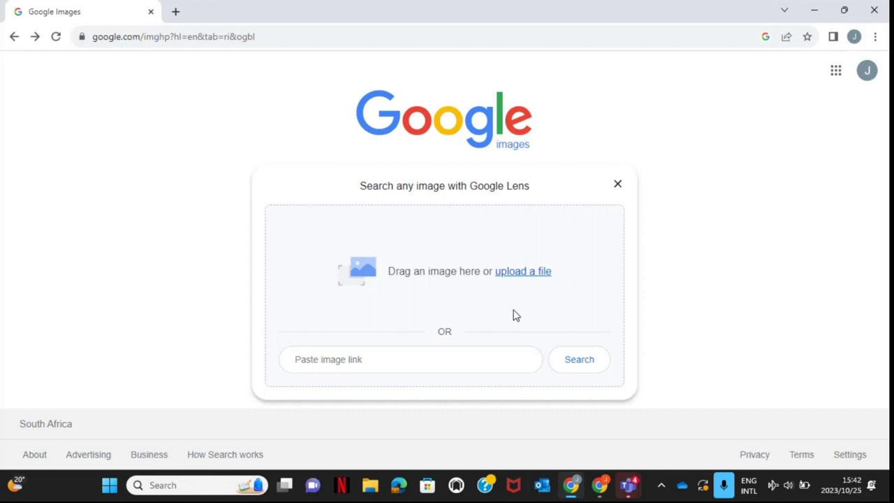
left_click(530, 278)
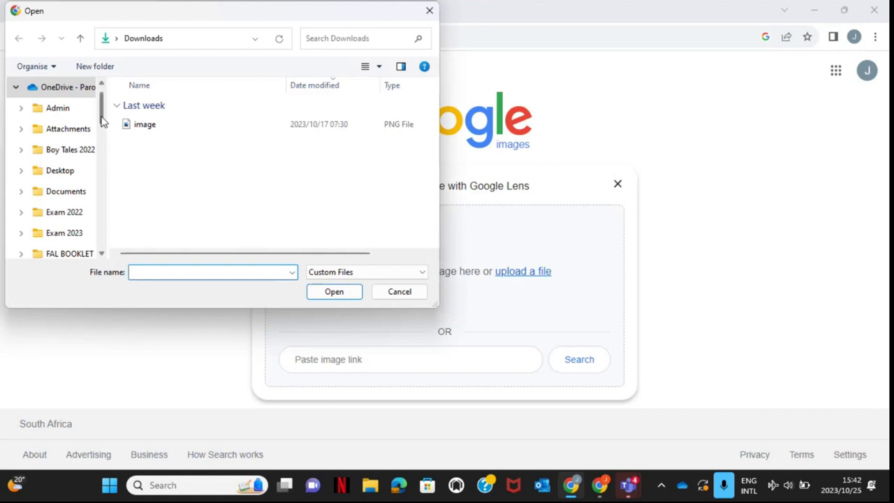
scroll(103, 112, "up", 1)
left_click(78, 86)
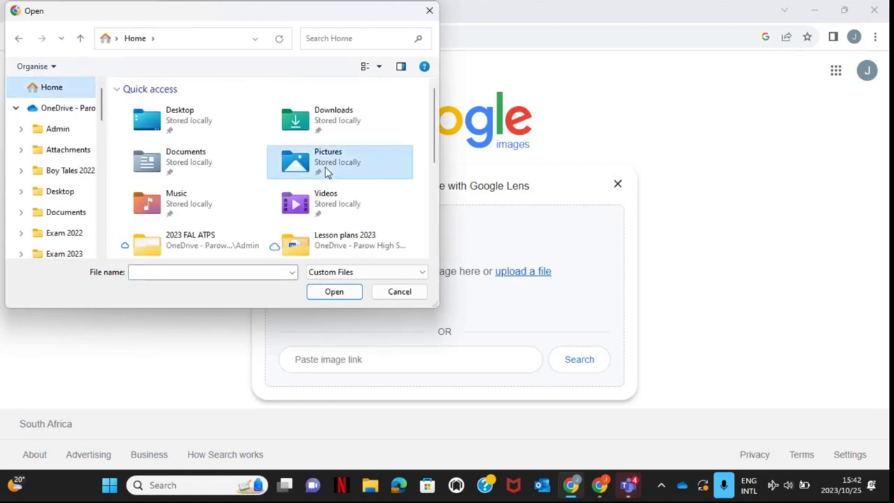
double_click(325, 171)
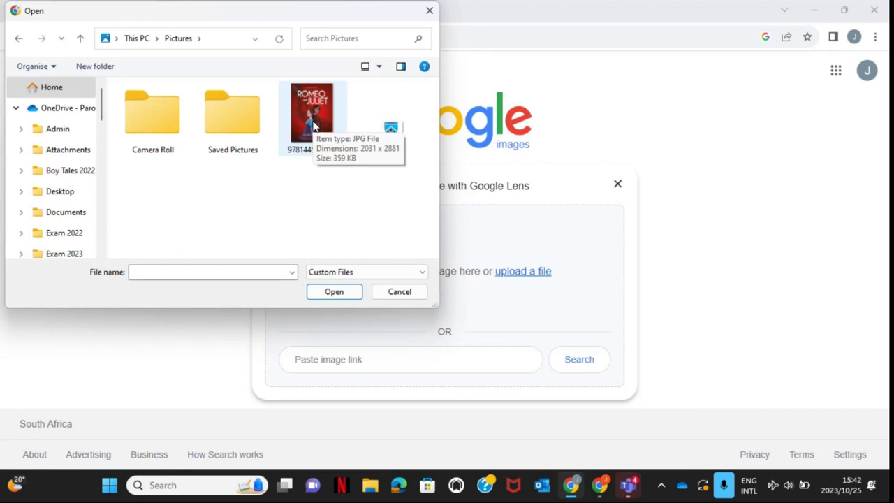
left_click_drag(313, 126, 332, 154)
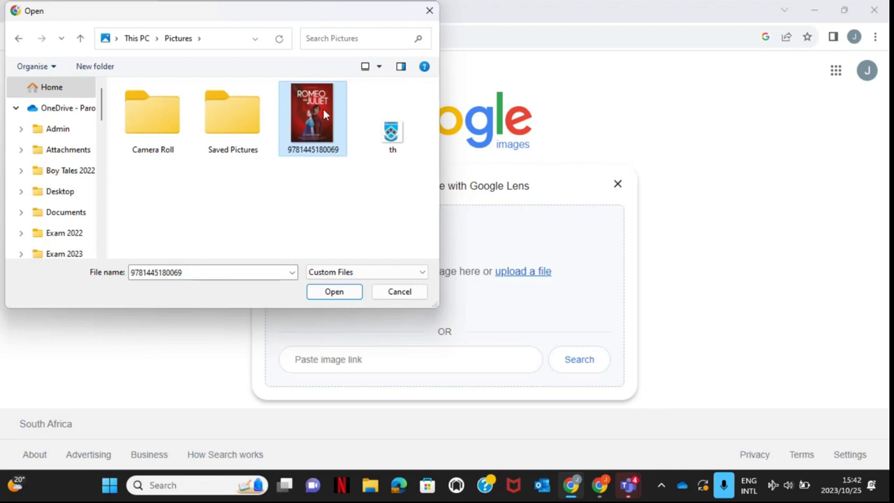
left_click(335, 294)
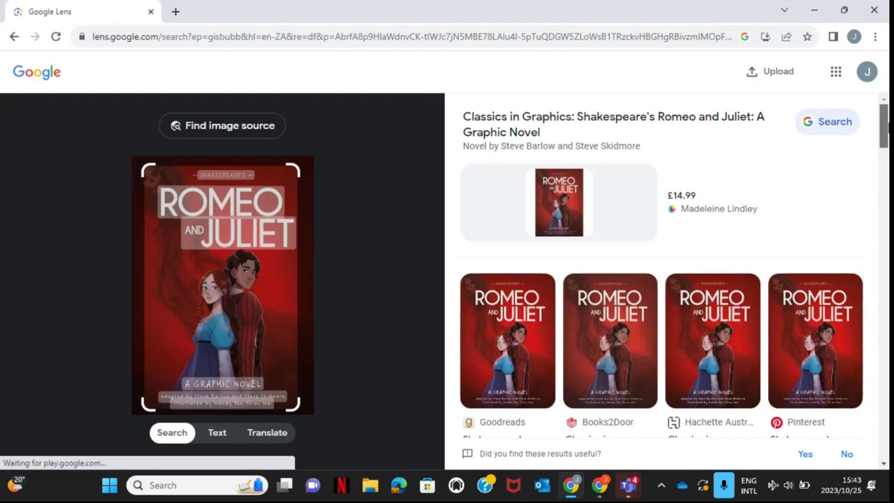
Browse the visual matches for the whole cover, then narrow the search area to the caption strip at the cover's bottom.
left_click_drag(885, 124, 884, 178)
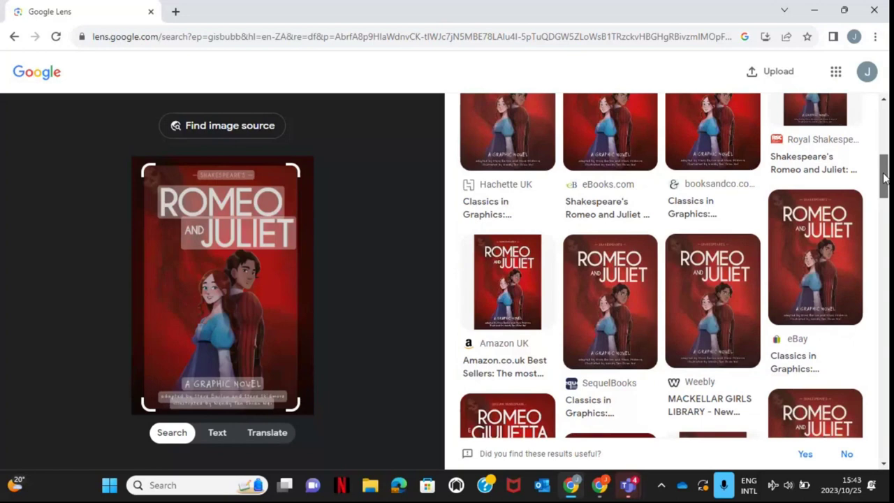
left_click_drag(884, 178, 887, 122)
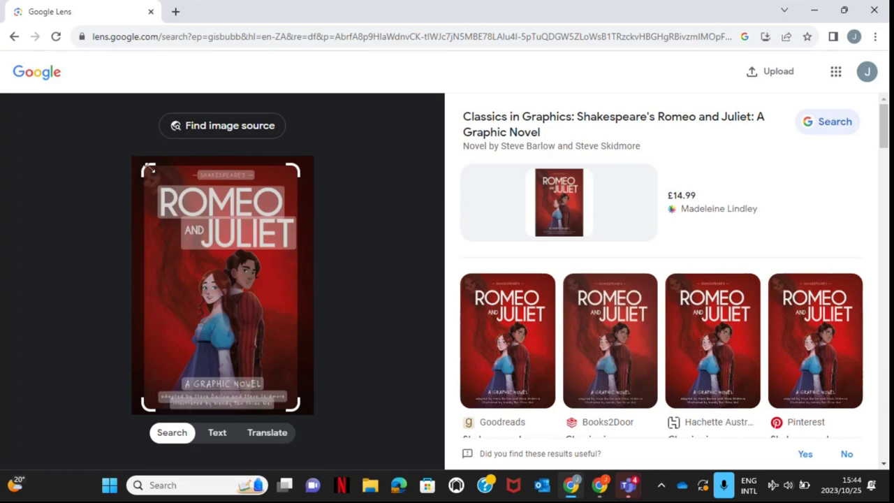
left_click_drag(149, 169, 160, 375)
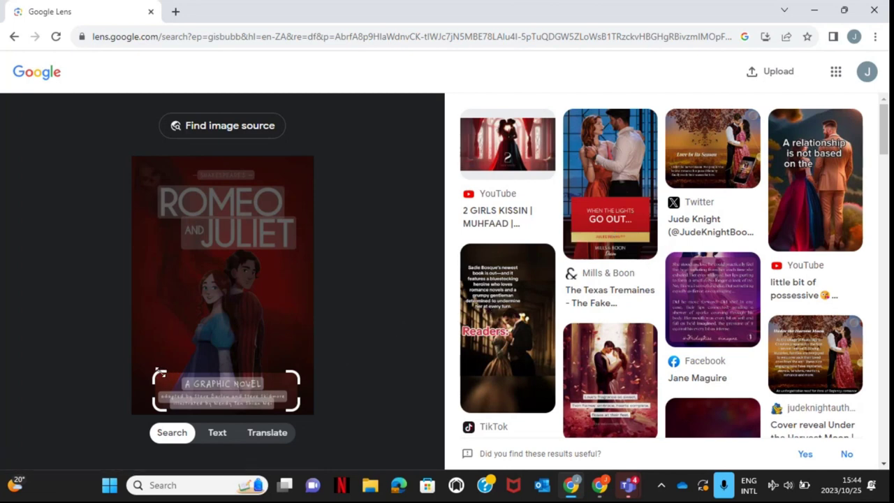
Reframe the visual search area around the ROMEO AND JULIET title on the cover's upper part and browse the matches.
left_click_drag(159, 367, 133, 155)
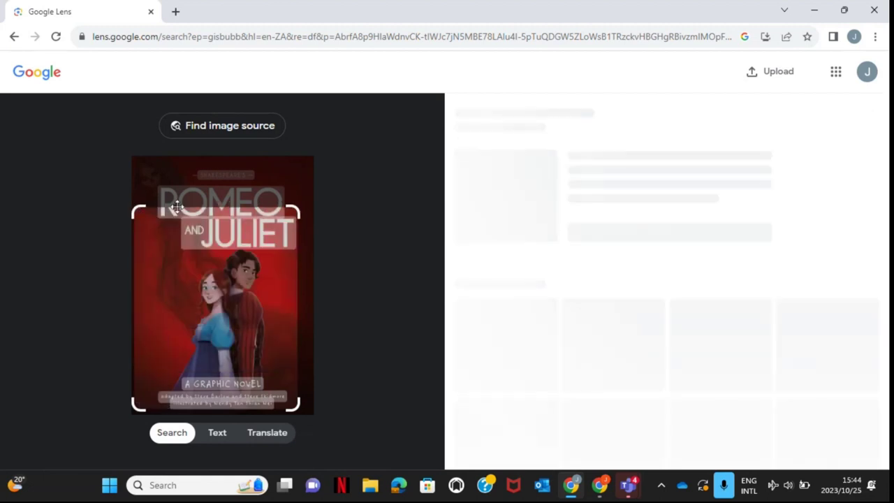
mouse_move(188, 180)
left_mouse_down()
mouse_move(181, 143)
mouse_move(195, 150)
mouse_move(195, 166)
left_mouse_up()
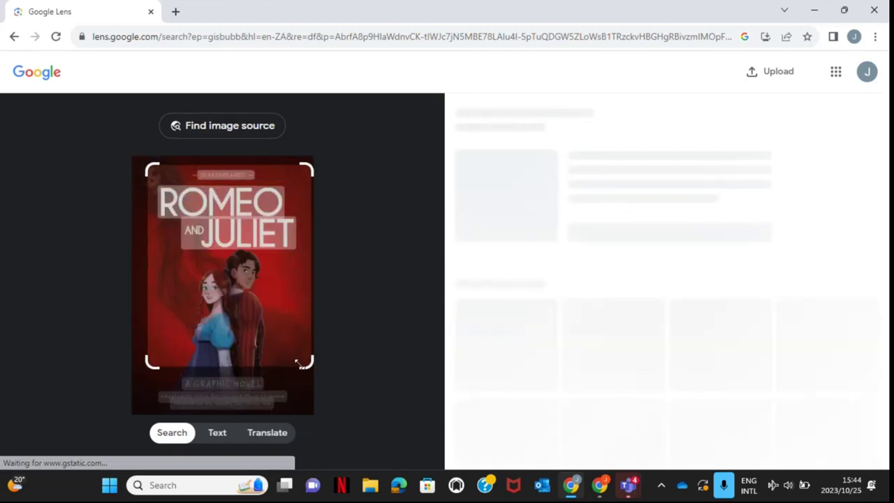
left_click_drag(306, 364, 316, 262)
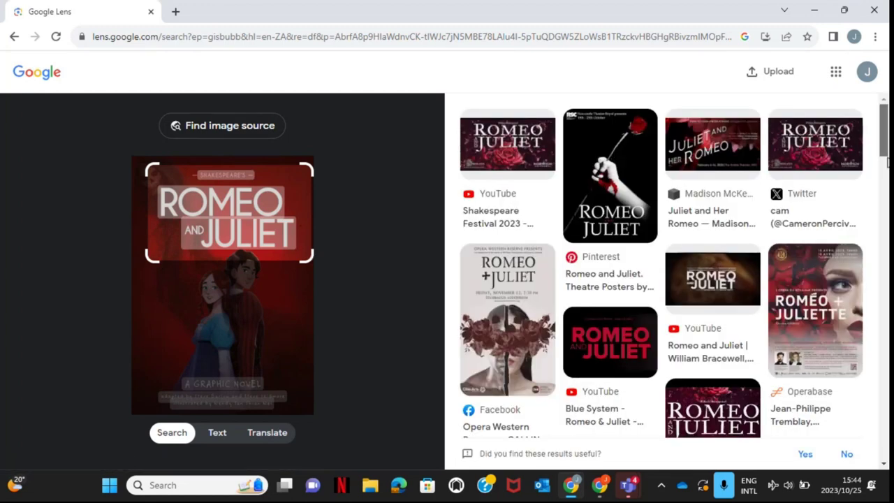
scroll(886, 171, "down", 3)
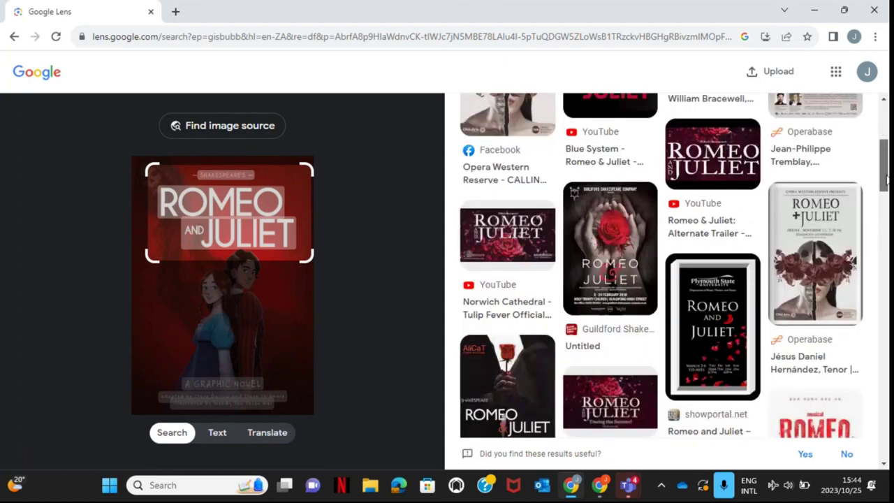
scroll(887, 181, "down", 1)
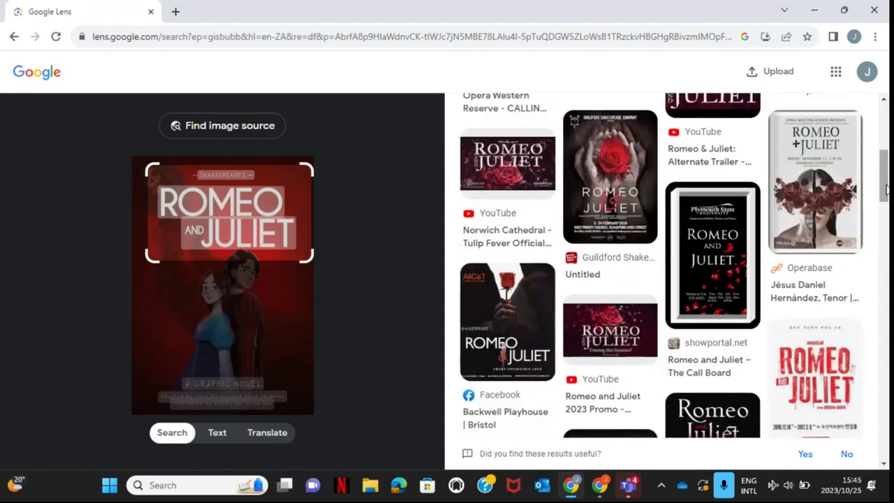
Use Lens text selection to look up the word JULIET on the cover, then the full title ROMEO AND JULIET.
left_click(214, 434)
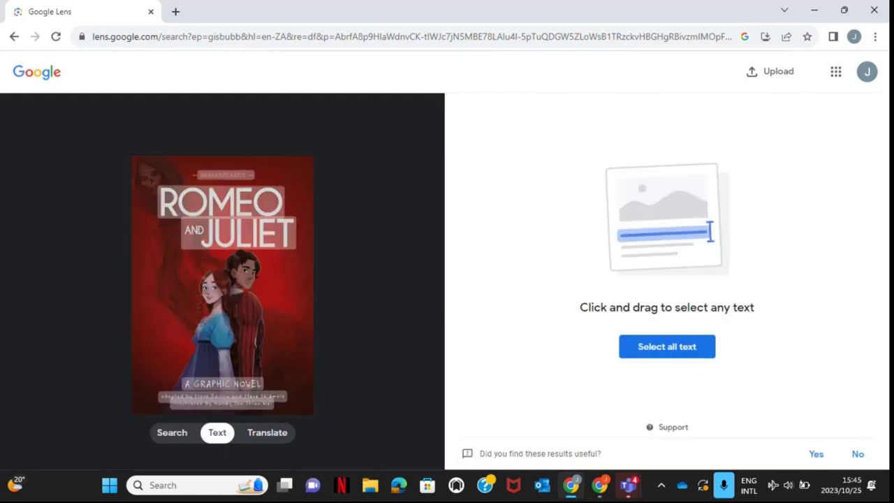
left_click(233, 222)
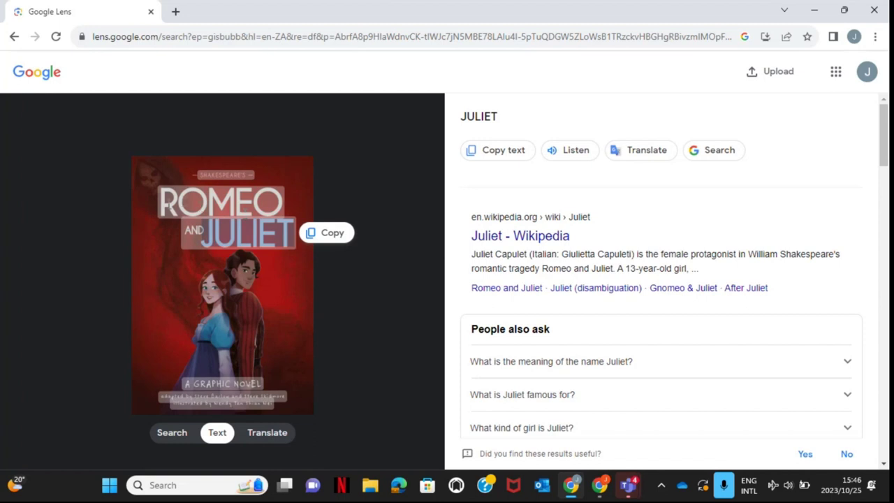
left_click_drag(168, 201, 262, 227)
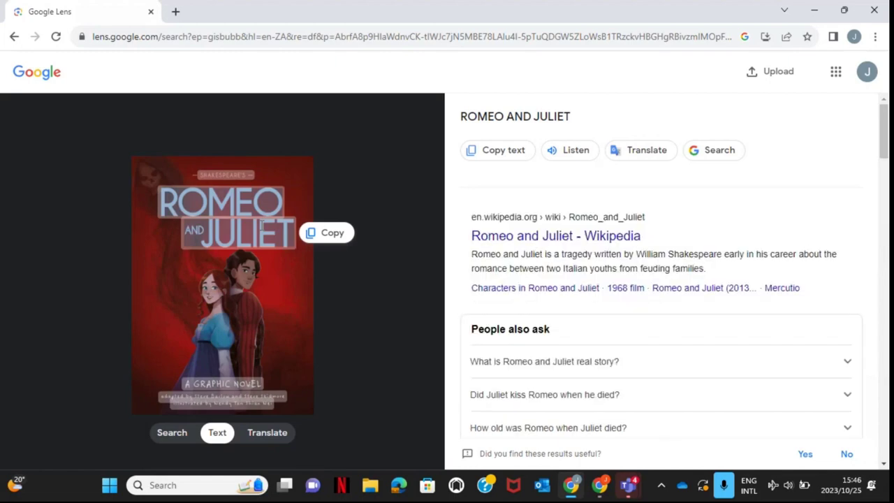
left_click_drag(882, 132, 884, 112)
Switch briefly to visual search, then reselect the title ROMEO AND JULIET in text mode and look through its results.
left_click(168, 432)
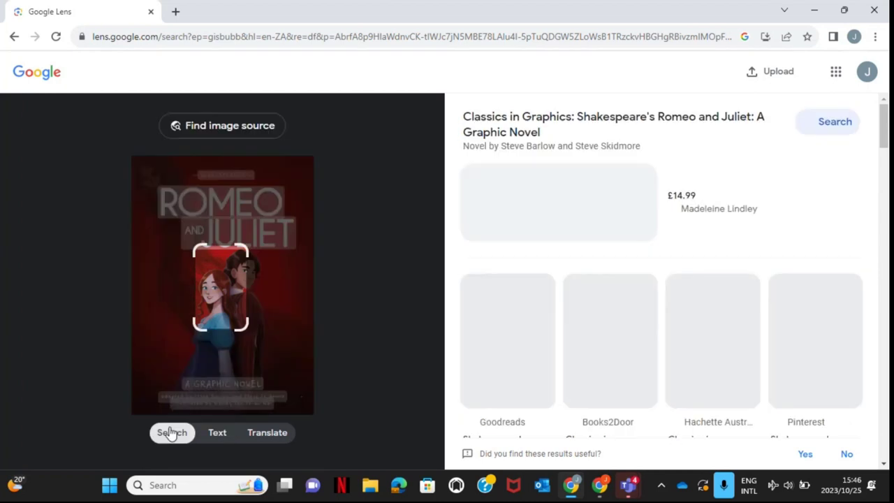
left_click(217, 433)
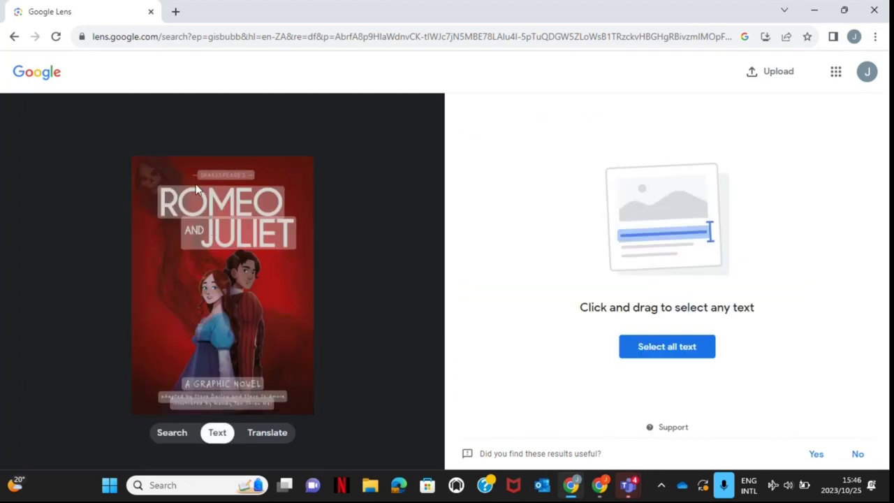
left_click_drag(181, 201, 264, 232)
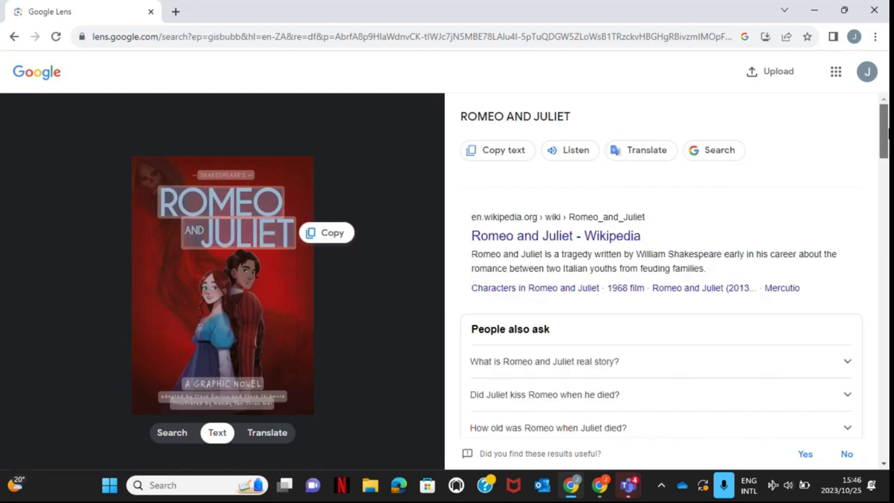
left_click_drag(887, 132, 887, 179)
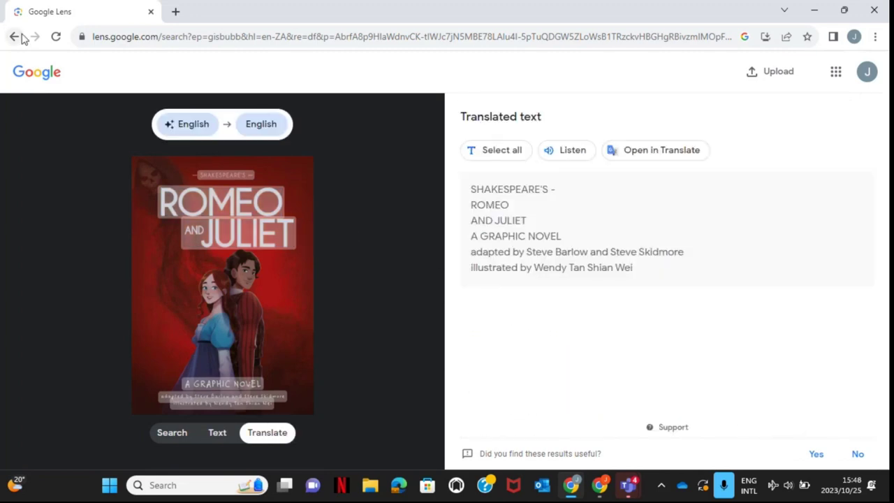
Leave Google Lens for the Google Images start page and search for "romeo and juliet" again.
left_click(21, 37)
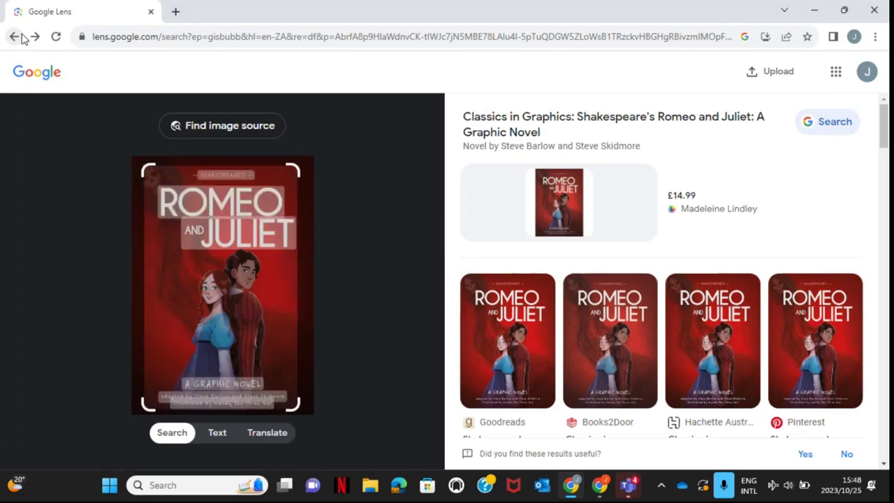
left_click(21, 37)
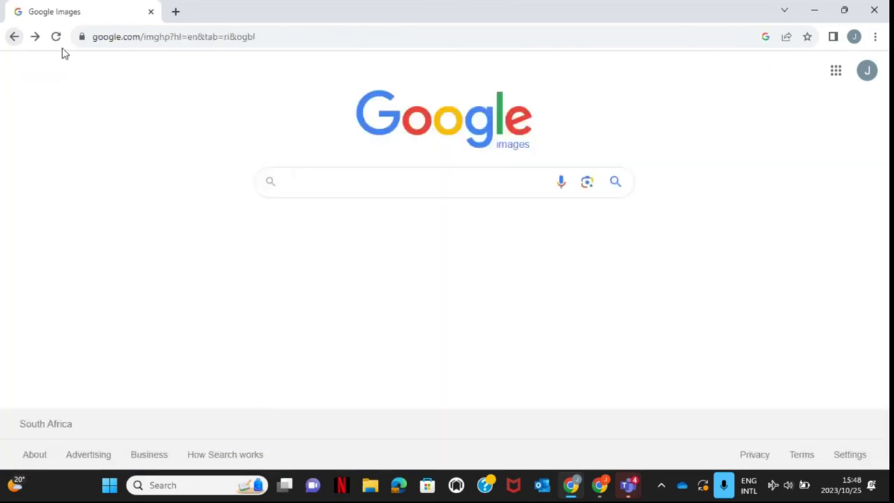
left_click(303, 182)
type("romeo ")
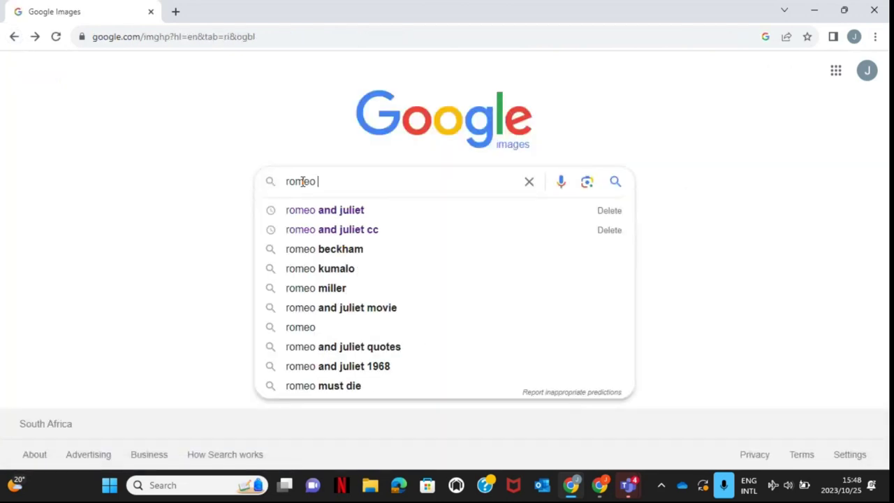
type("and juliet")
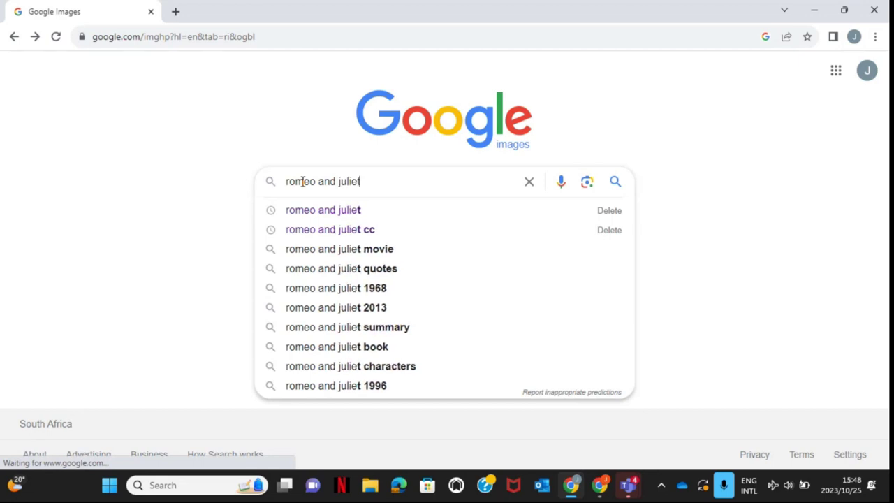
key("Return")
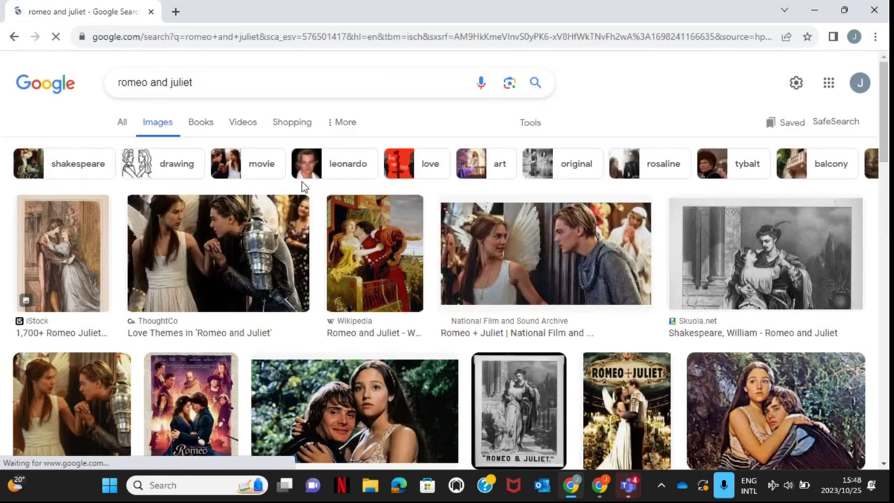
Return to the Google Images start page and search for "romeo and juliet book".
left_click(40, 78)
type("romeo an")
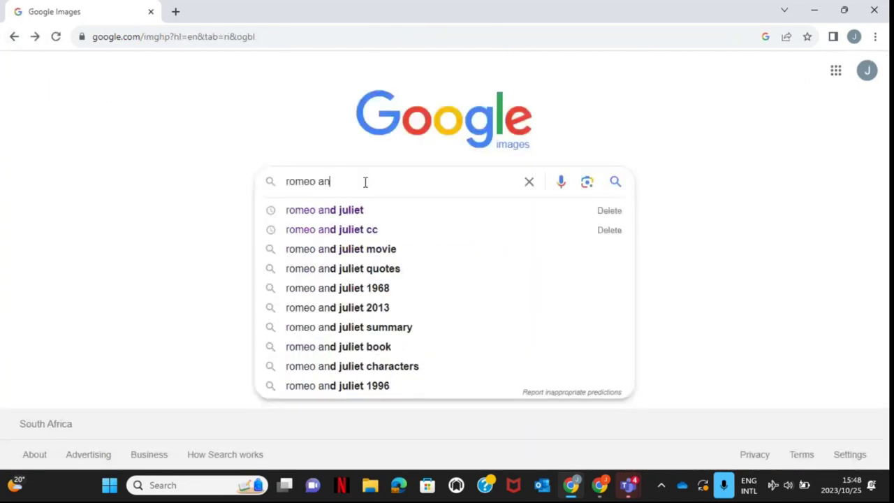
type("d juliet")
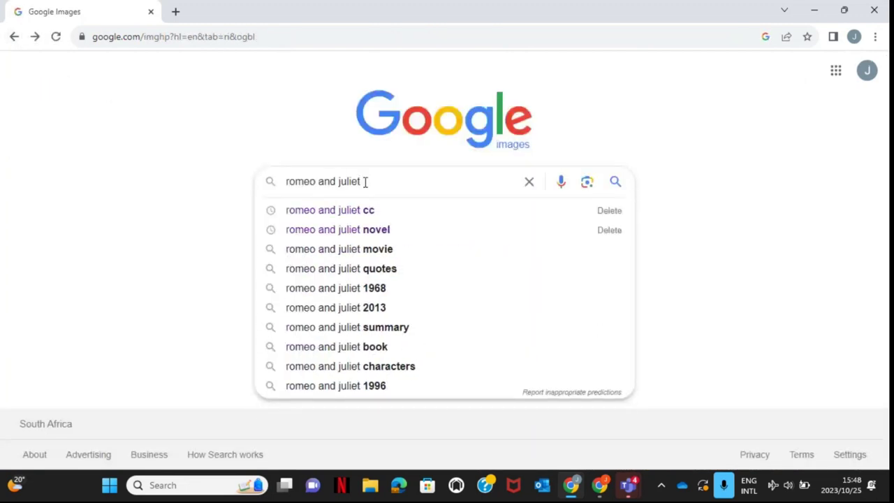
type(" book")
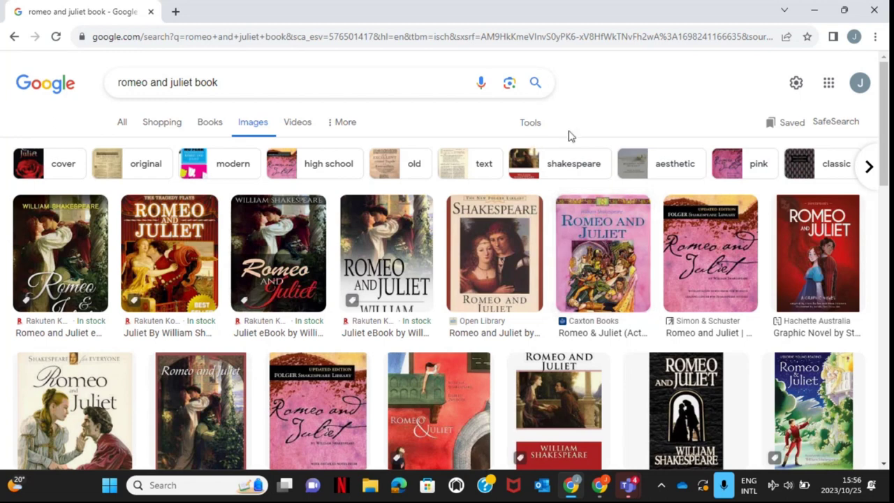
Filter the book images to Creative Commons licenses, browse them, and open the SafeSearch options from the unfiltered results.
left_click(535, 127)
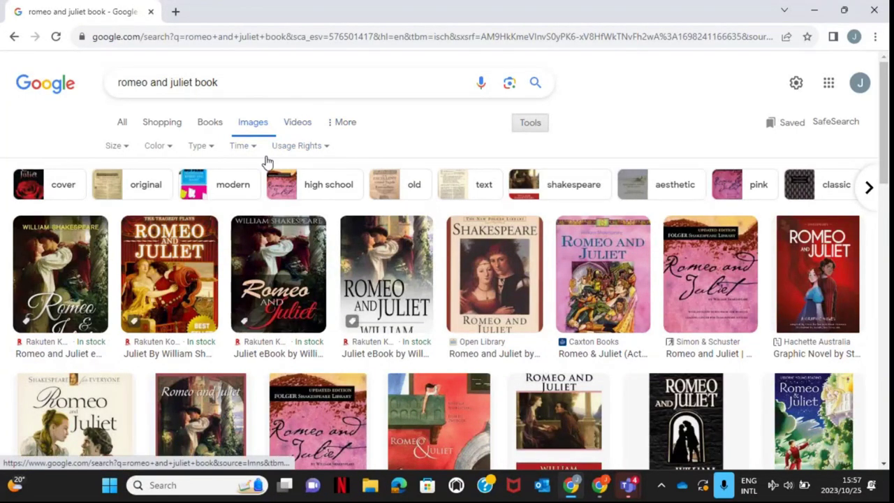
left_click(325, 148)
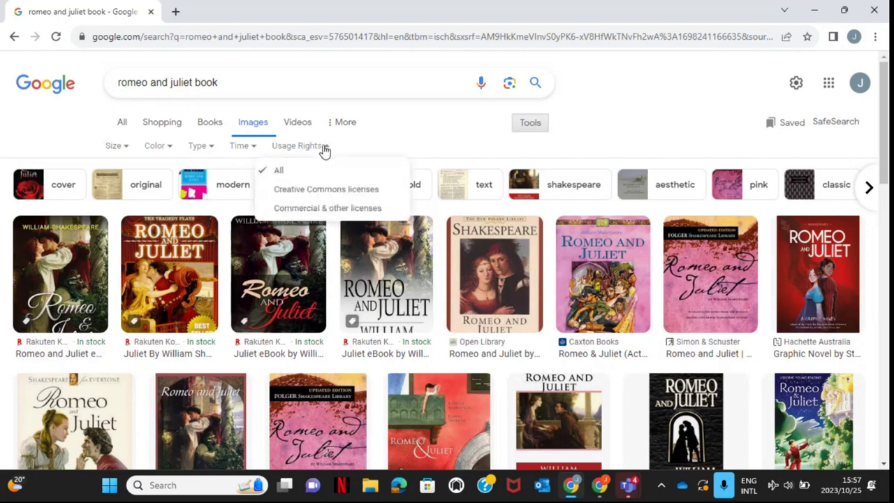
left_click(309, 191)
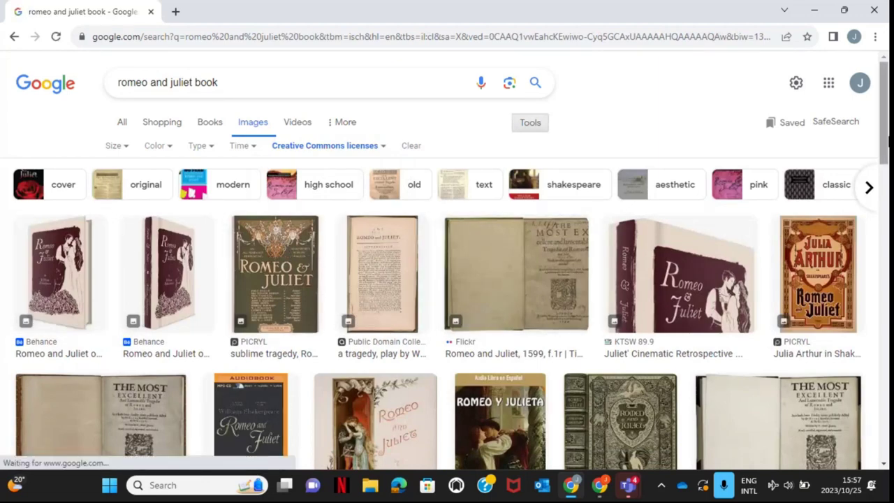
left_click_drag(888, 142, 888, 184)
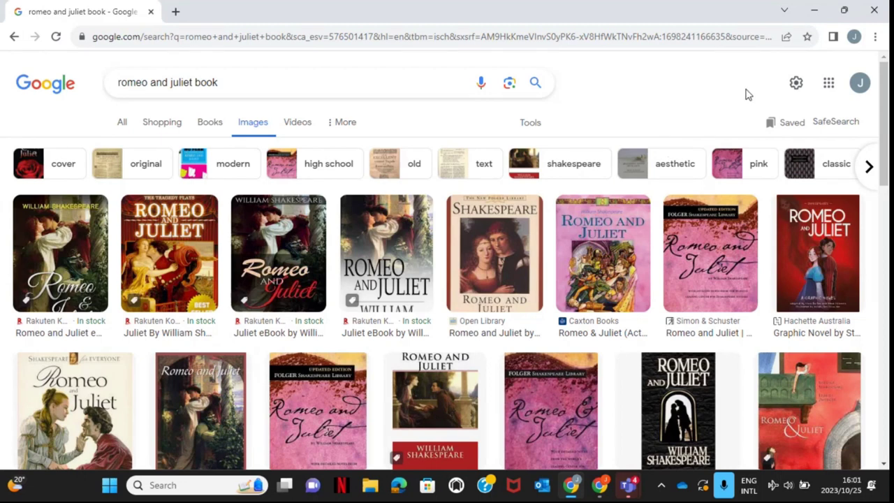
left_click(824, 123)
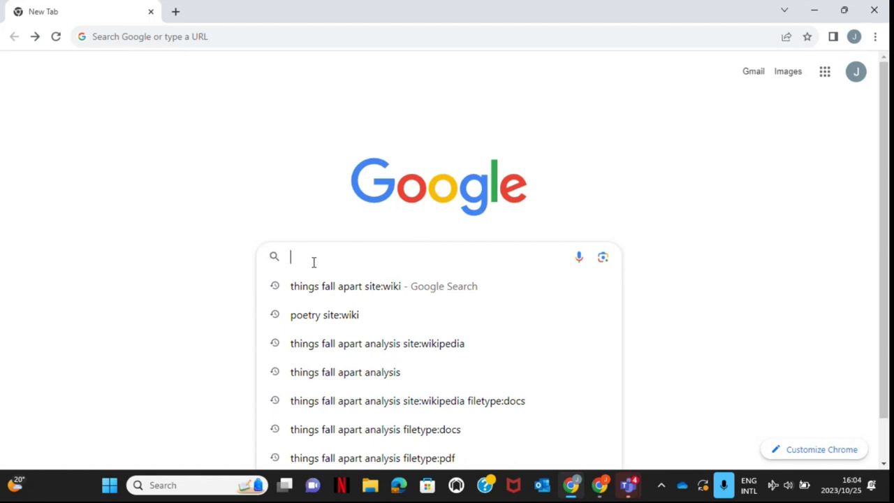
Search Google for "things fall apart analysis" from a new browser tab page.
type("Things")
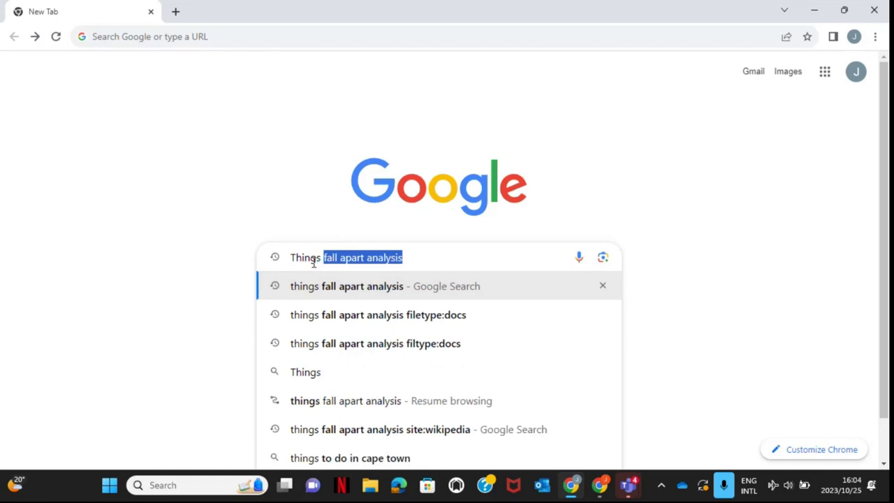
type(" fa")
key("BackSpace")
type("fall apart")
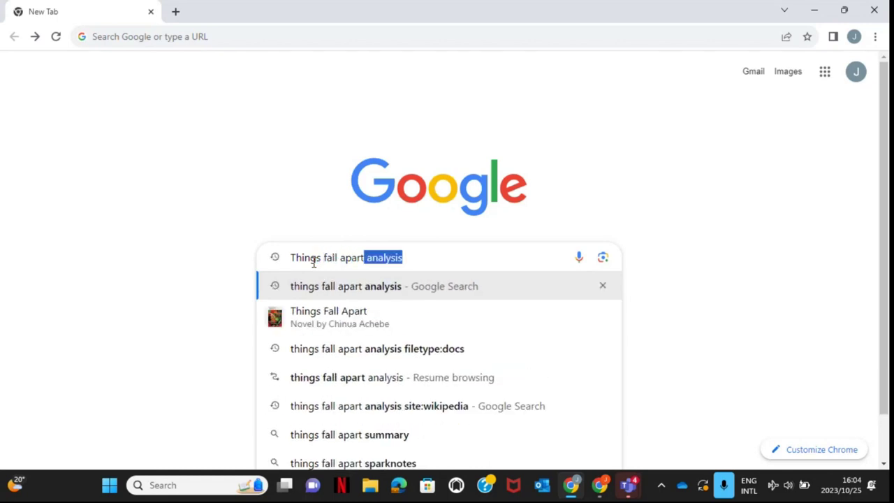
key("Return")
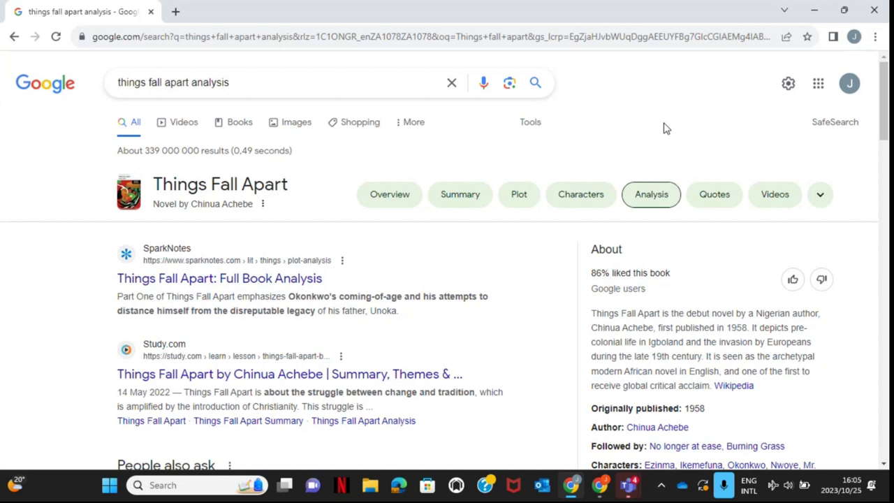
Open Advanced Search for the current query and set the exact word or phrase to "analysis ", "Themes".
left_click(787, 83)
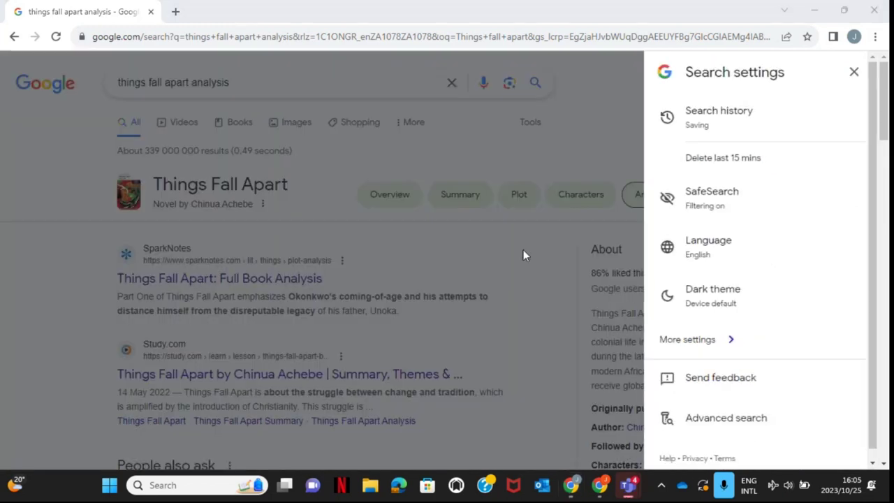
left_click(744, 418)
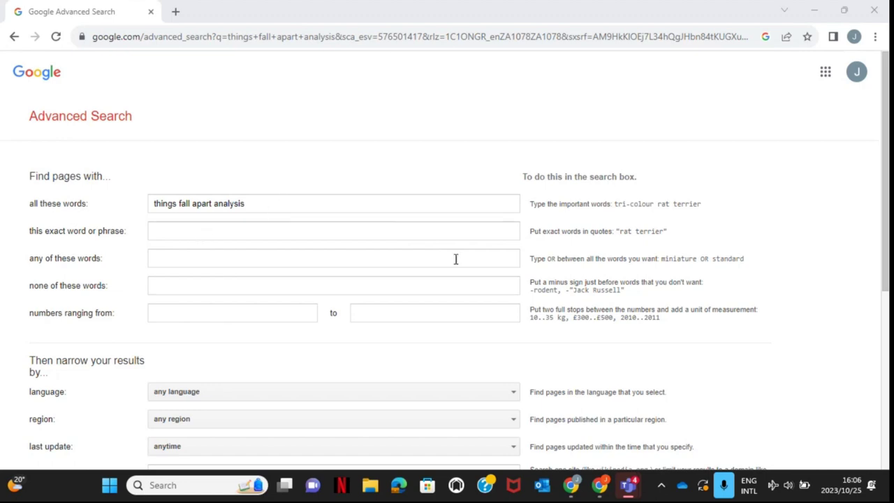
left_click(403, 234)
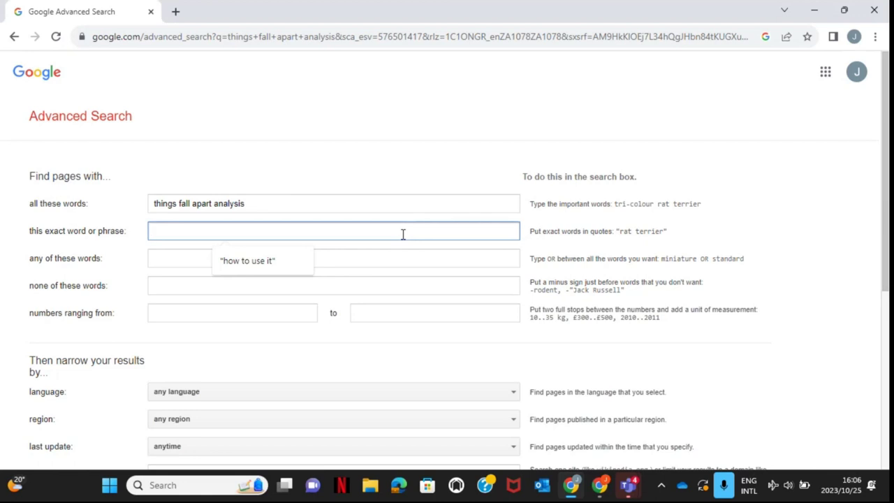
type("\"")
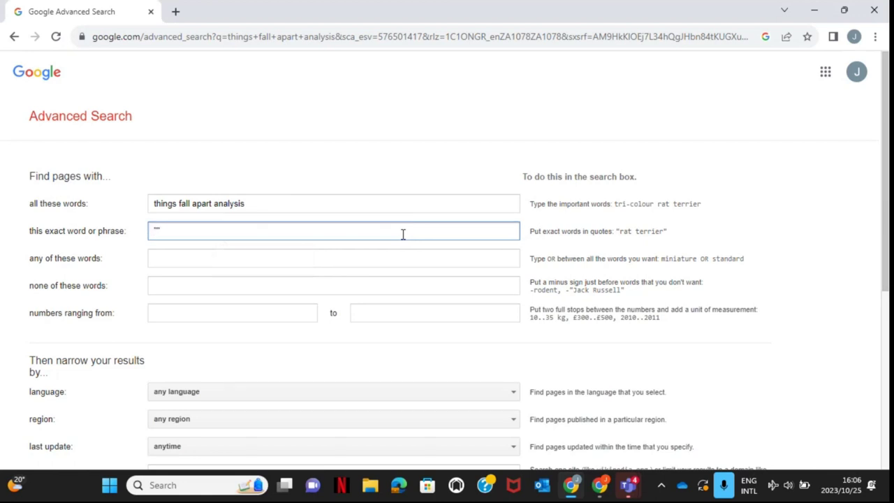
type("\"")
key("Left")
type("analysis")
type(". ")
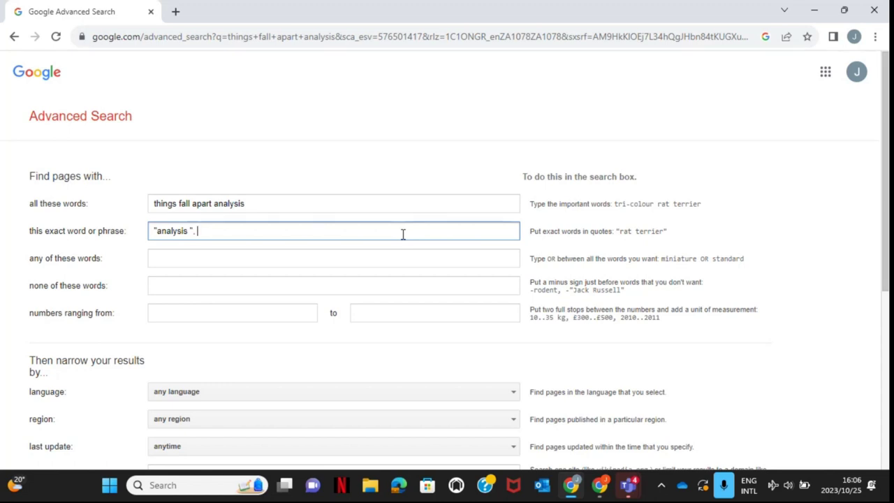
type("\"\"Themes")
Set the any-of-these-words criterion to Novel or ebook.
left_click(313, 257)
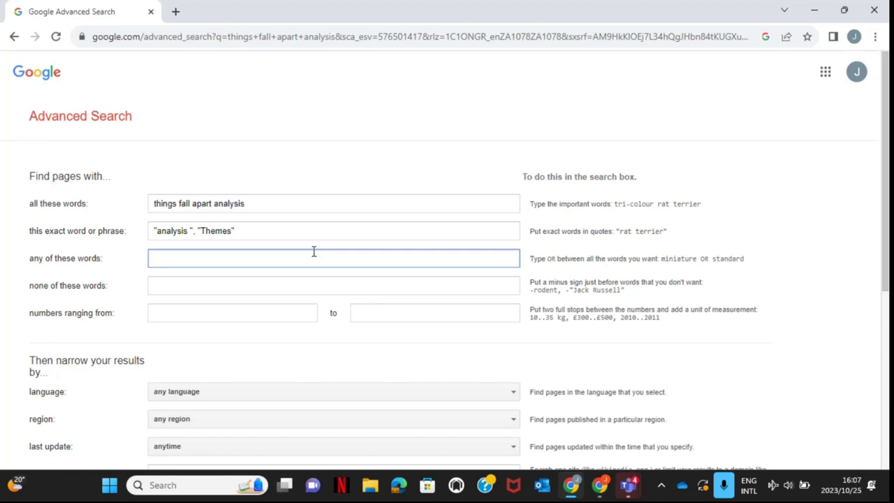
type("Novel")
type(" or ")
type("et")
type("ook")
Exclude unwanted words by setting the none-of-these-words criterion to -movie, -cliffnotes.
left_click(272, 285)
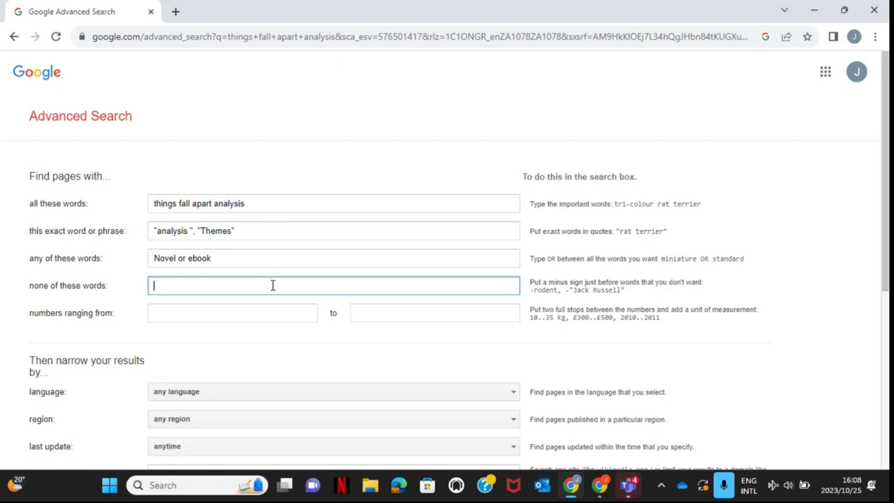
type("-")
type("movie, -s")
key("BackSpace")
type("cliffnotes")
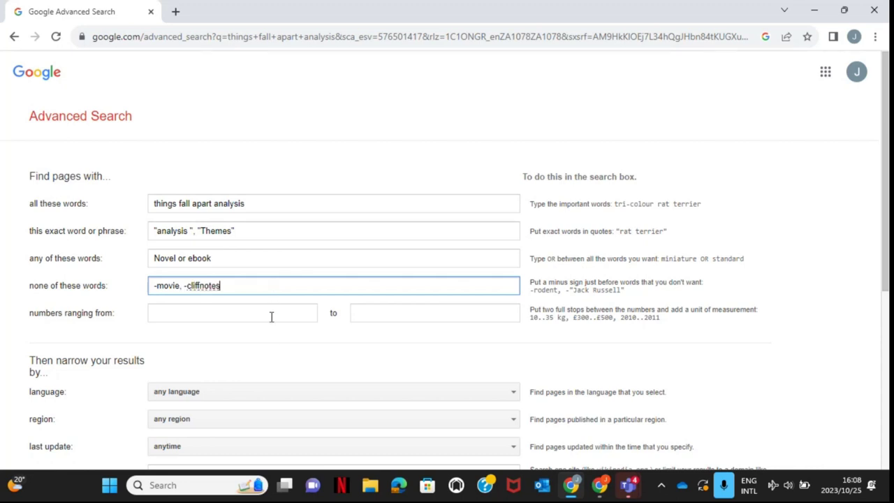
Set the number range of the advanced search from 2019 to 2023.
left_click(271, 316)
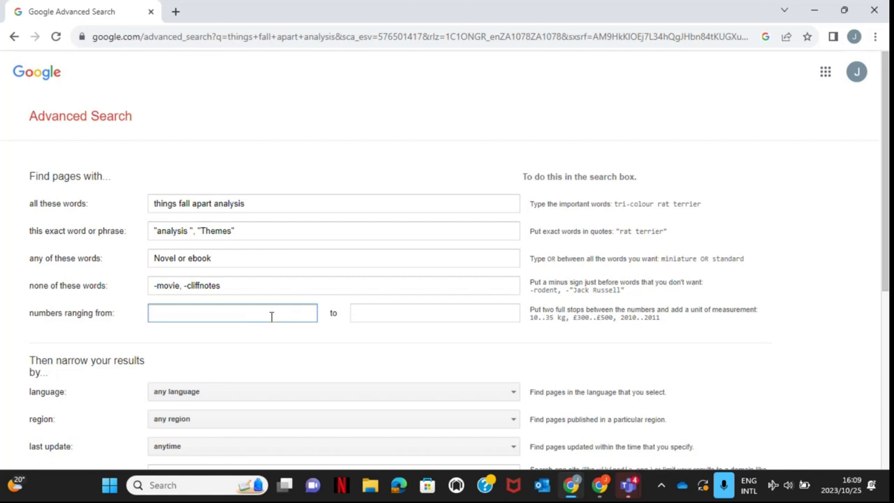
left_click(252, 285)
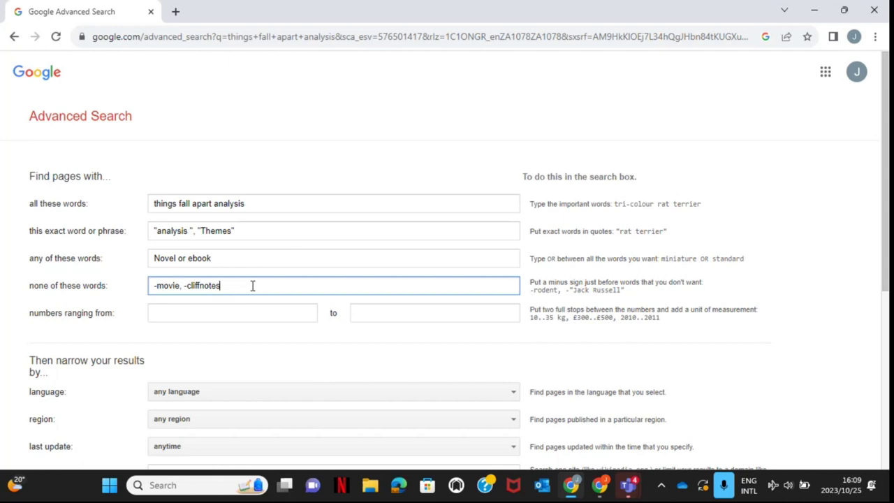
left_click(245, 315)
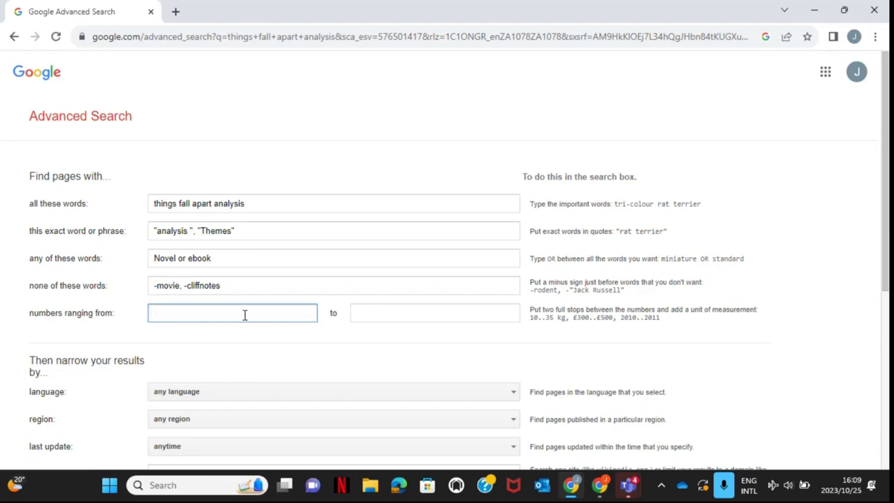
type("2019")
left_click(386, 313)
type("2023")
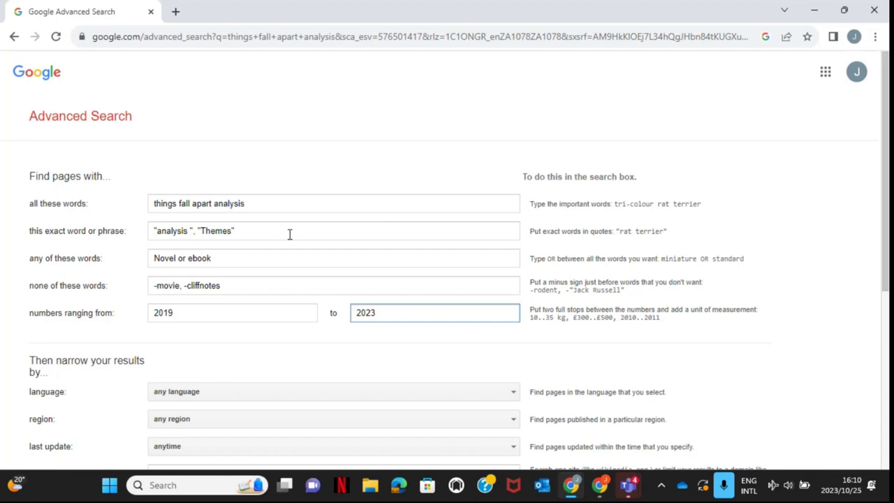
Review the entered word and number criteria and run the advanced search.
left_click(320, 260)
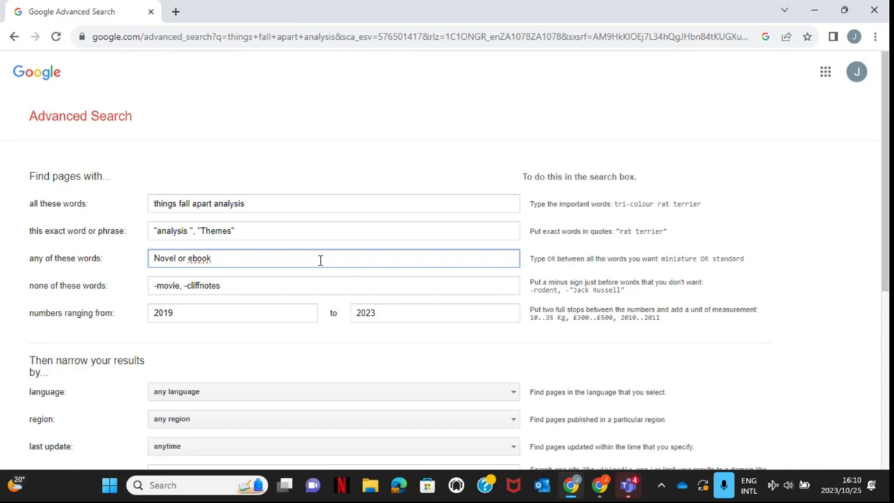
left_click(311, 290)
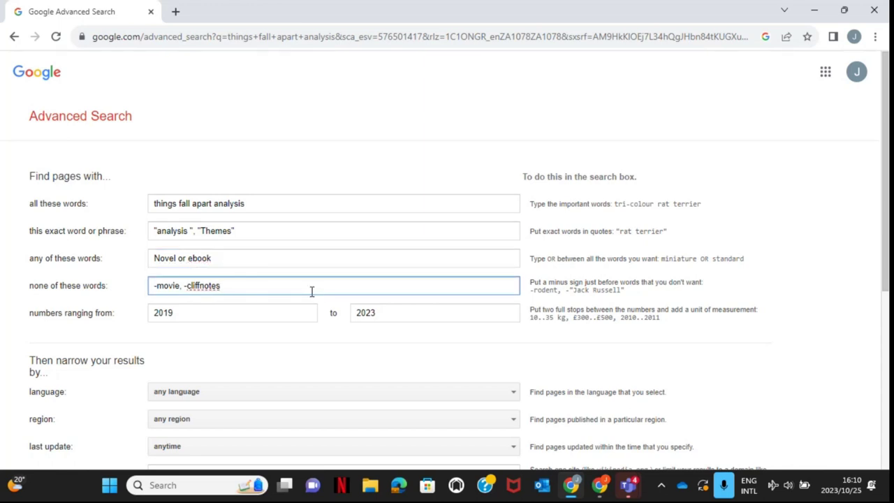
left_click(301, 320)
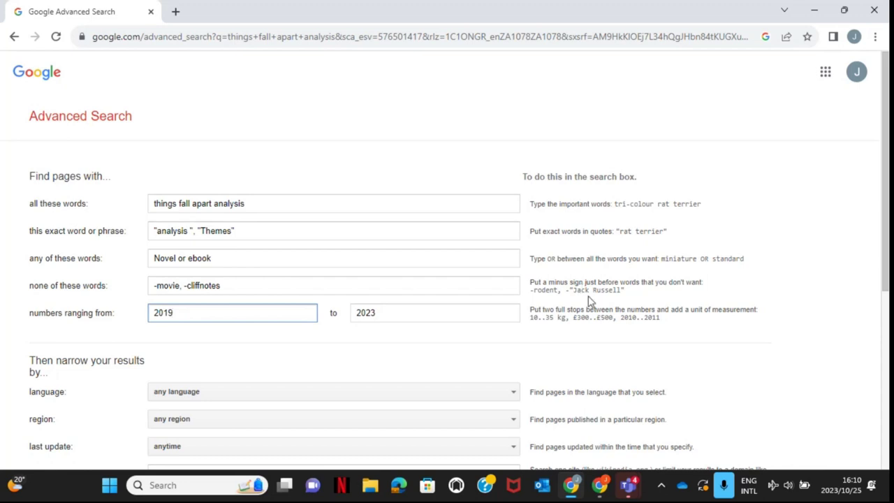
scroll(487, 316, "down", 4)
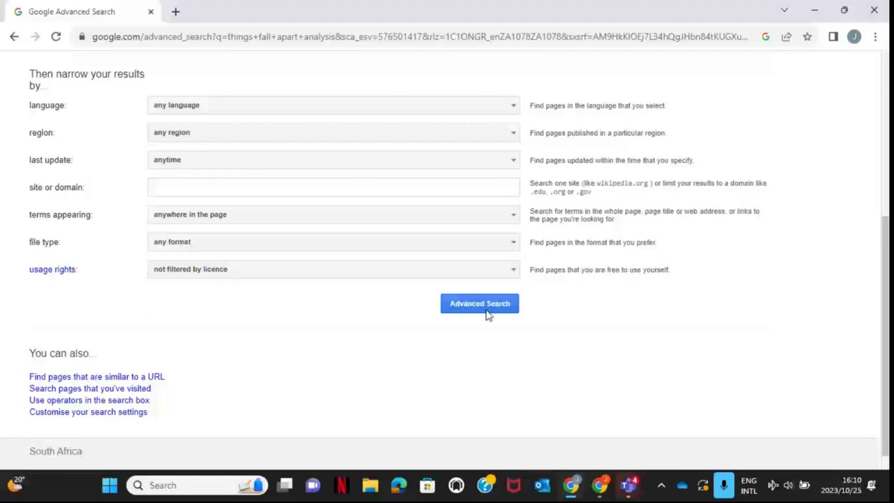
left_click(486, 311)
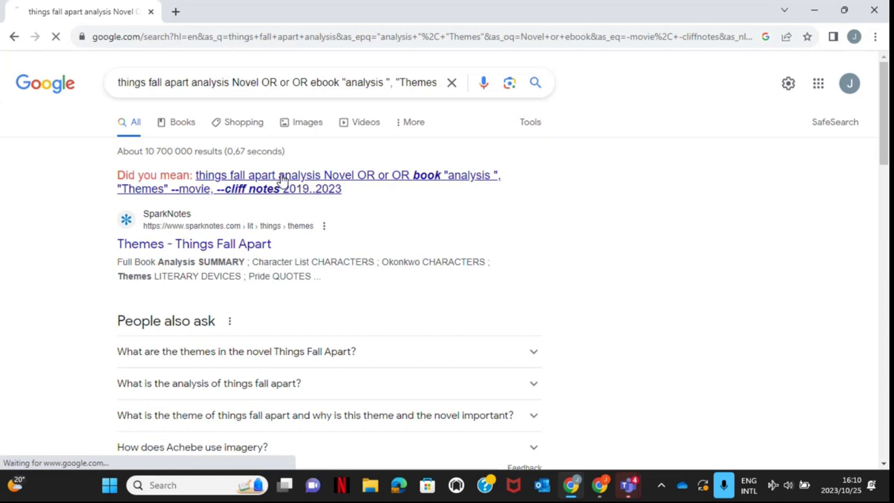
Accept the suggested query correction, open the SparkNotes result "Themes - Things Fall Apart", and dismiss its SparkNotes Plus promotion.
left_click(283, 180)
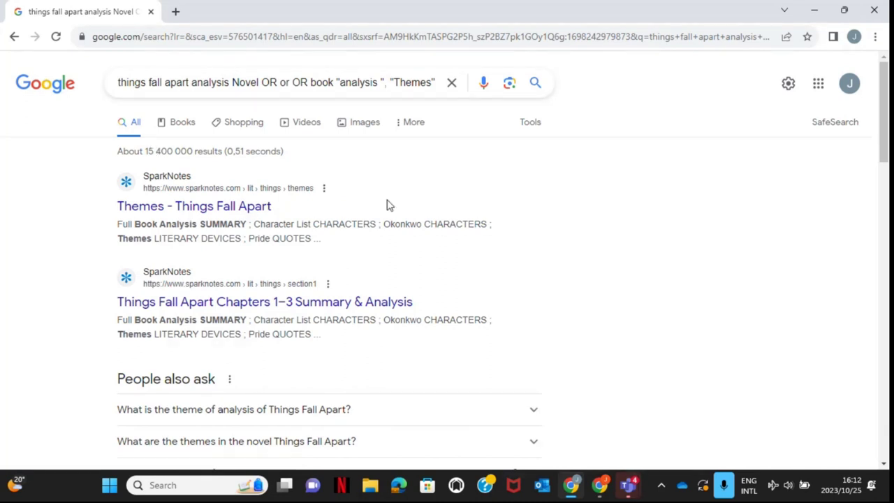
left_click(250, 207)
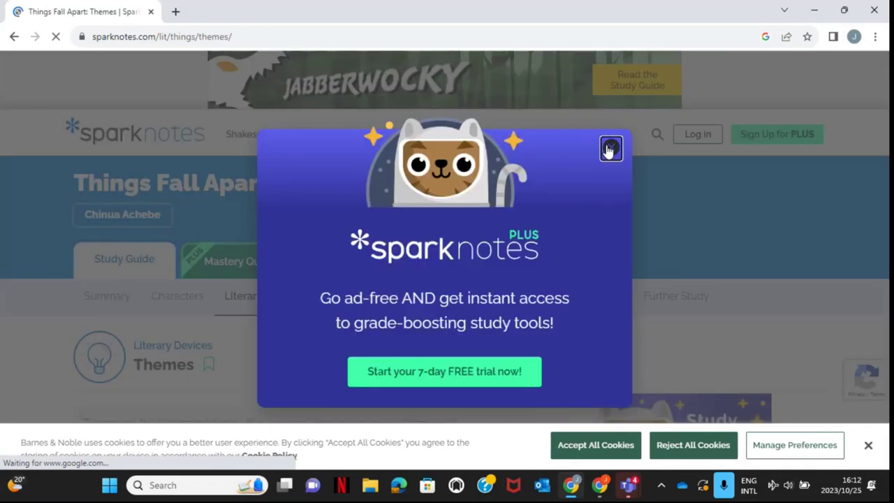
left_click(610, 148)
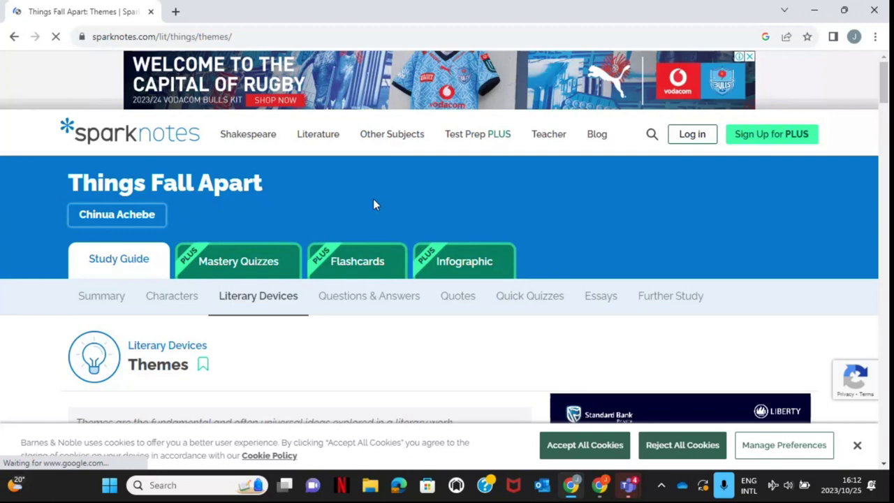
Find the word "analysis" on the SparkNotes Themes page and bring its first match into view.
key("ctrl+f")
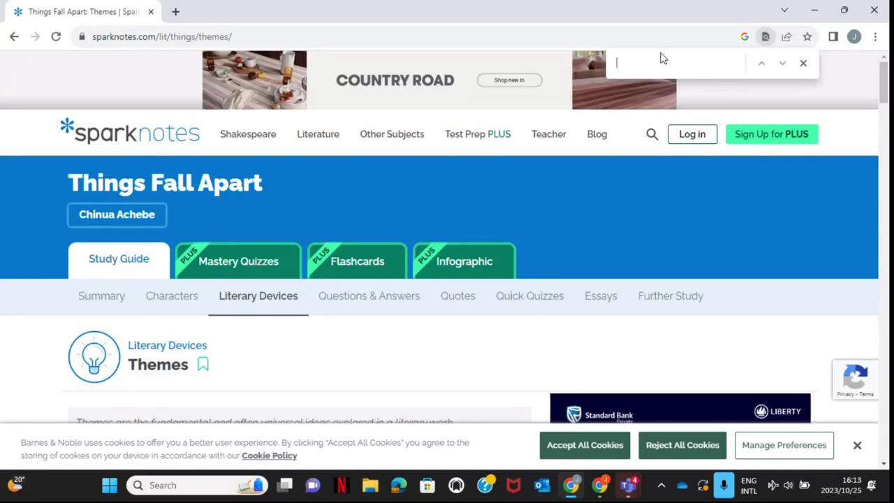
left_click(803, 64)
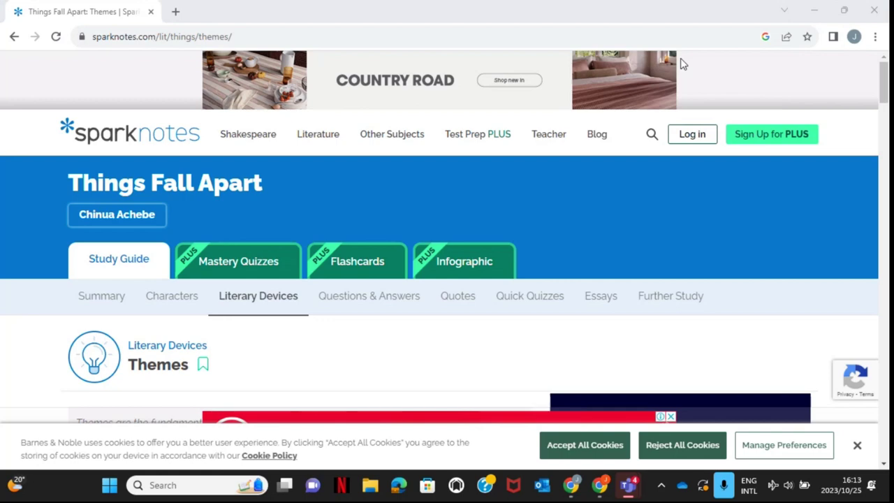
key("ctrl+f")
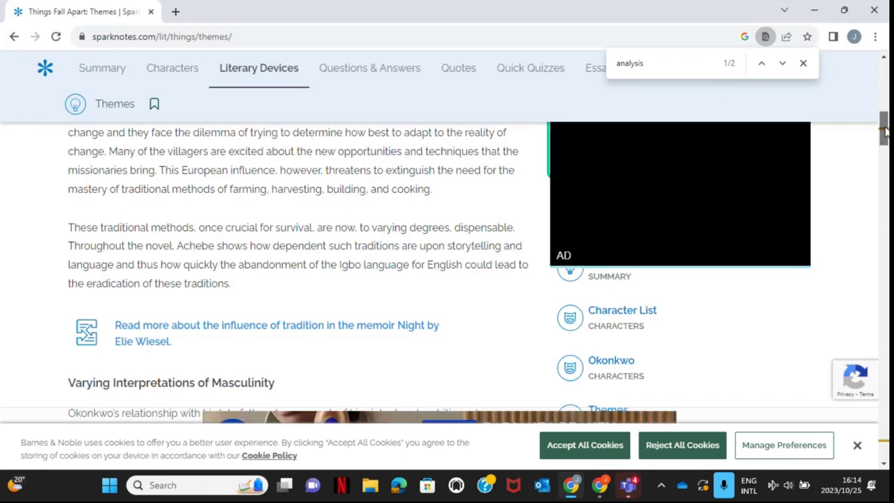
left_click_drag(885, 138, 885, 125)
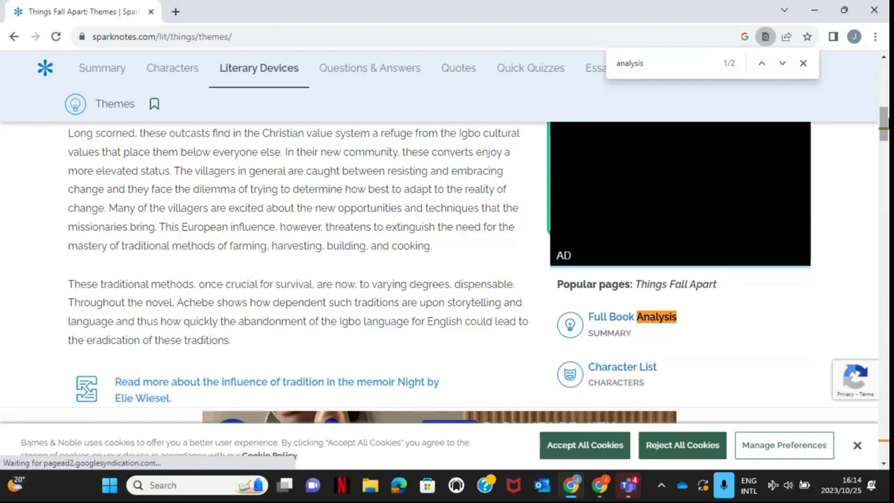
Return to the highlighted "analysis" match on the page, and replace the find-in-page term with "Okonkwo".
scroll(447, 244, "up", 5)
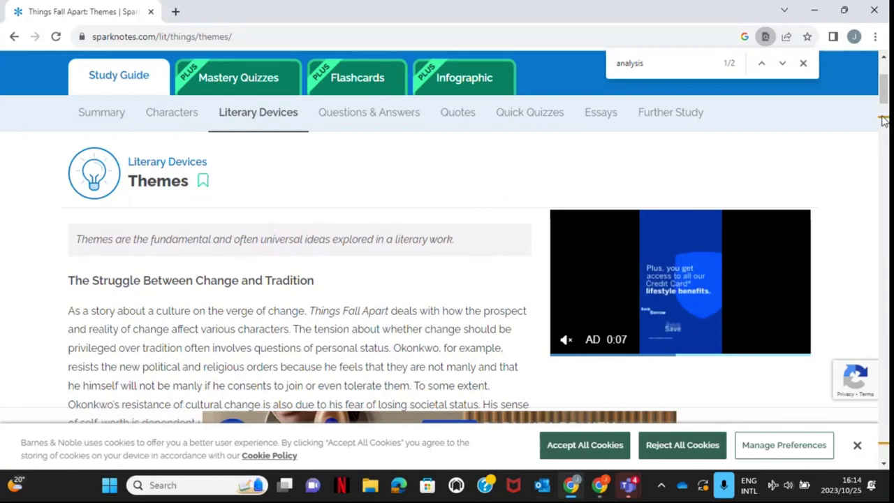
left_click(883, 122)
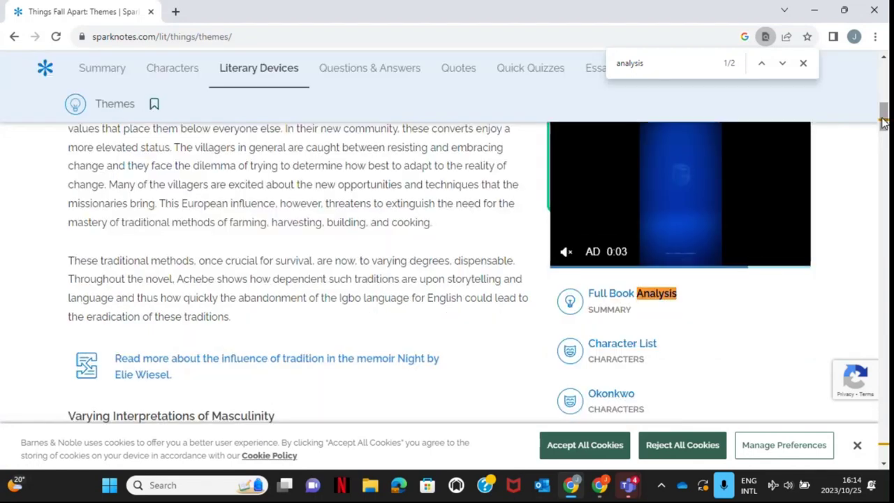
left_click(661, 63)
key("BackSpace")
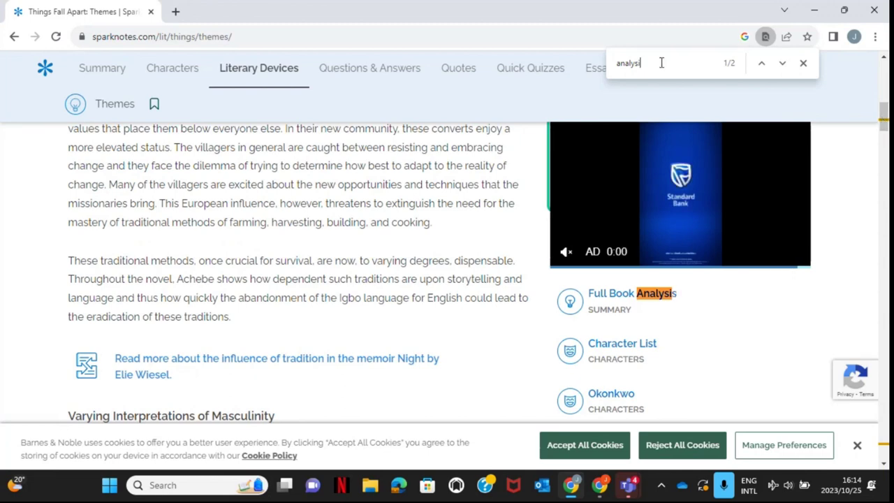
key("BackSpace")
key("BackSpace")
key("BackSpace")
key("BackSpace")
key("BackSpace")
key("BackSpace")
key("BackSpace")
type("Okon")
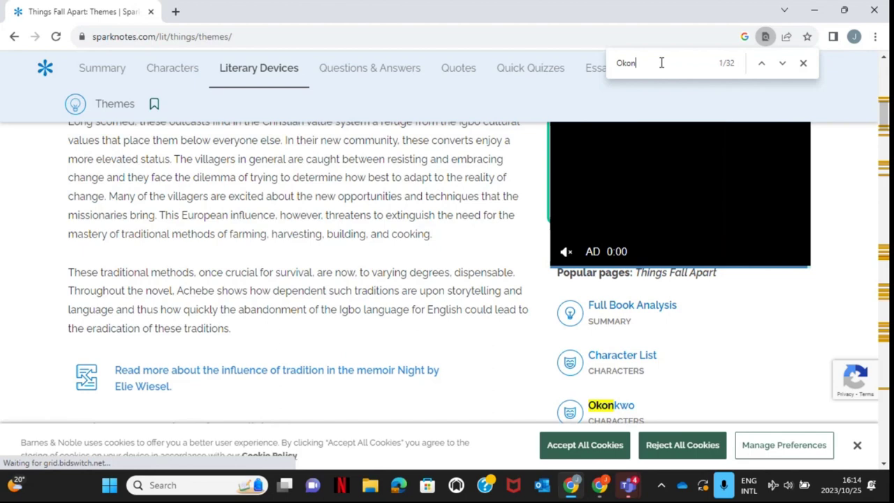
type("kwo")
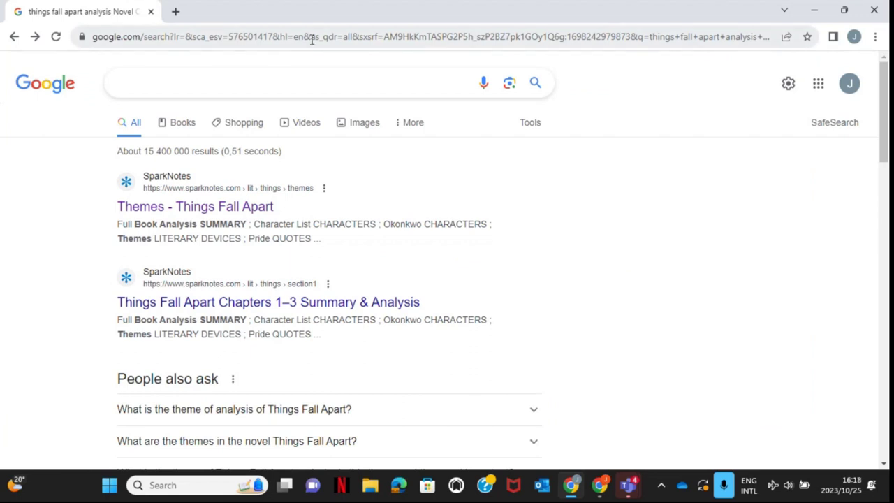
left_click(286, 81)
type("poetry")
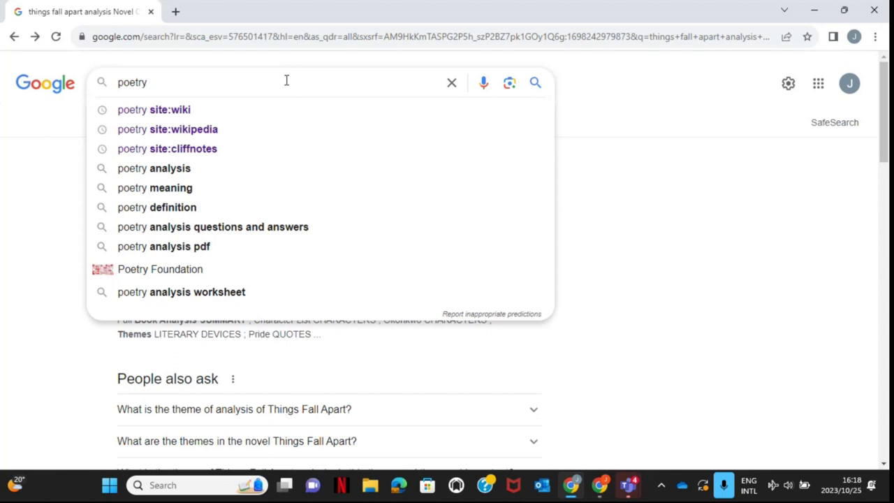
type(" site")
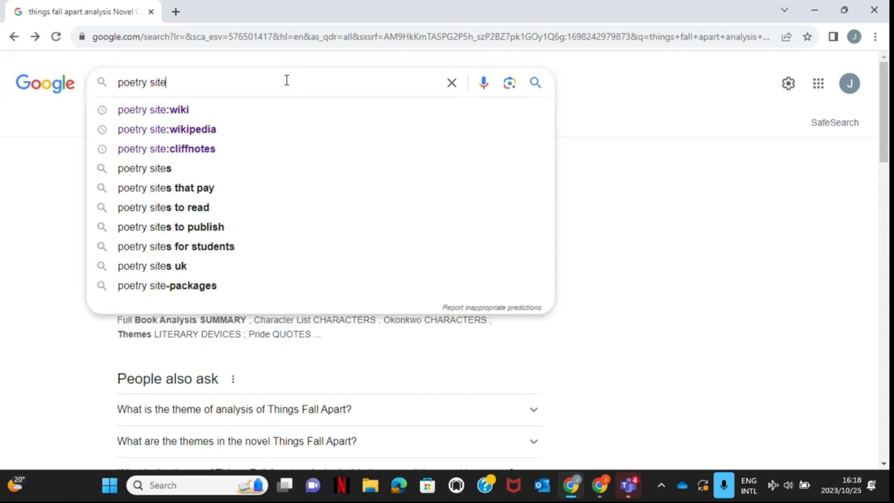
type(":")
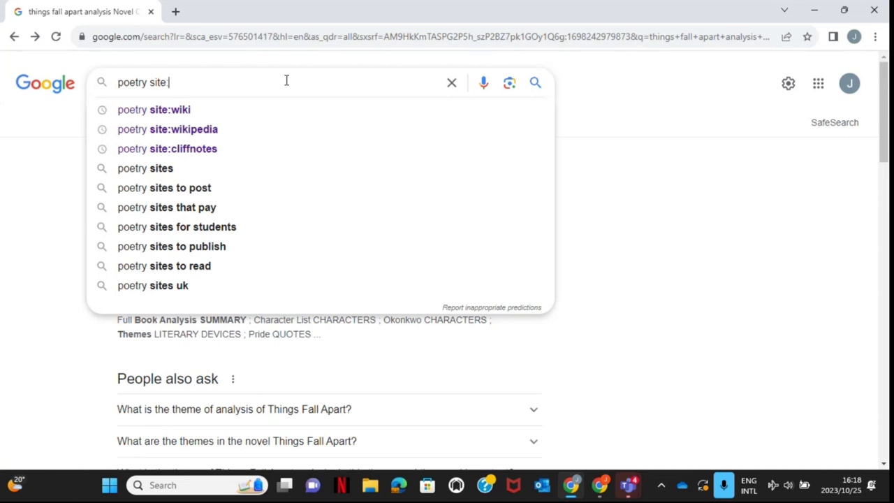
Open Advanced Search and locate the site or domain criterion among the options for narrowing results.
left_click(785, 87)
left_click(707, 428)
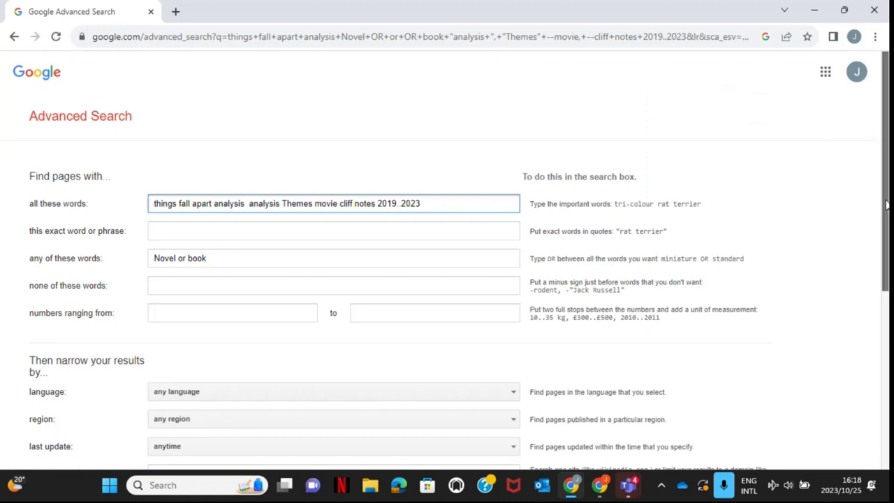
left_click_drag(885, 204, 866, 355)
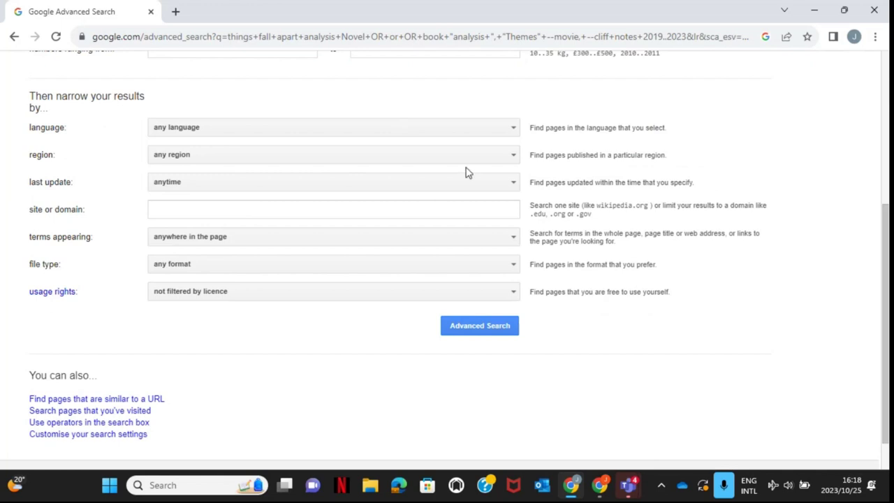
left_click(200, 213)
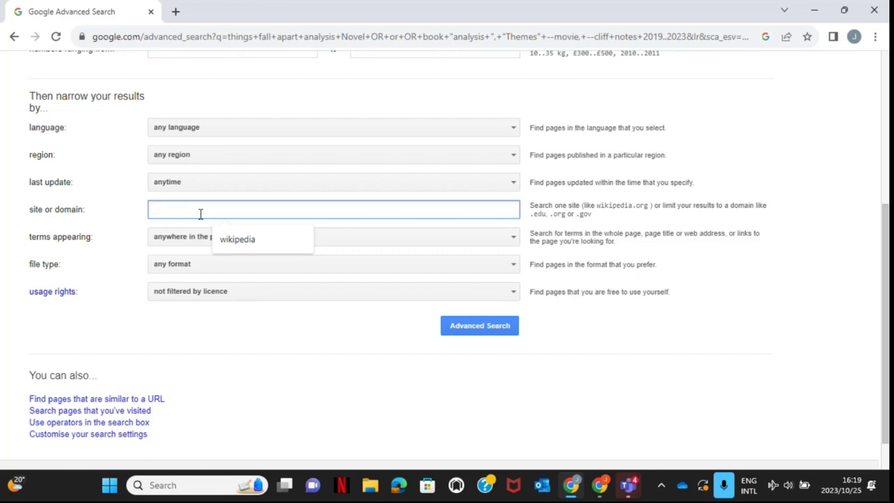
Search for "poetry site:wiki" in a new browser tab and look through the results.
left_click(176, 11)
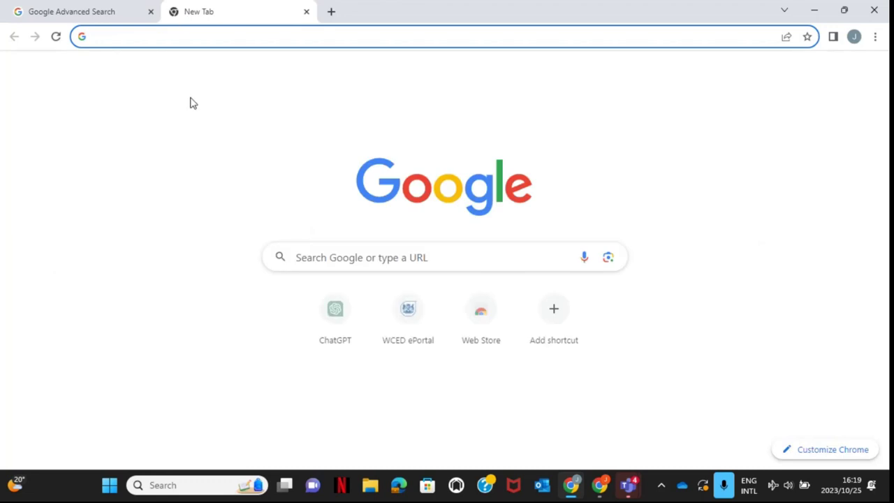
type("po")
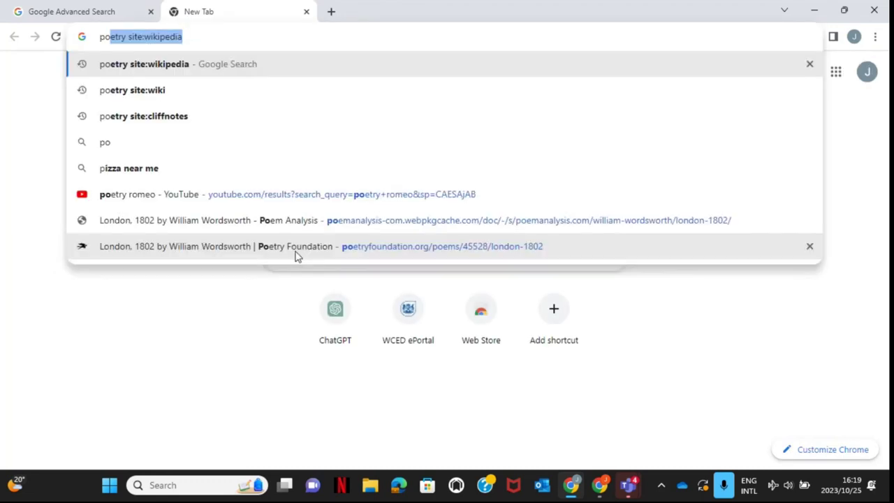
type("etry")
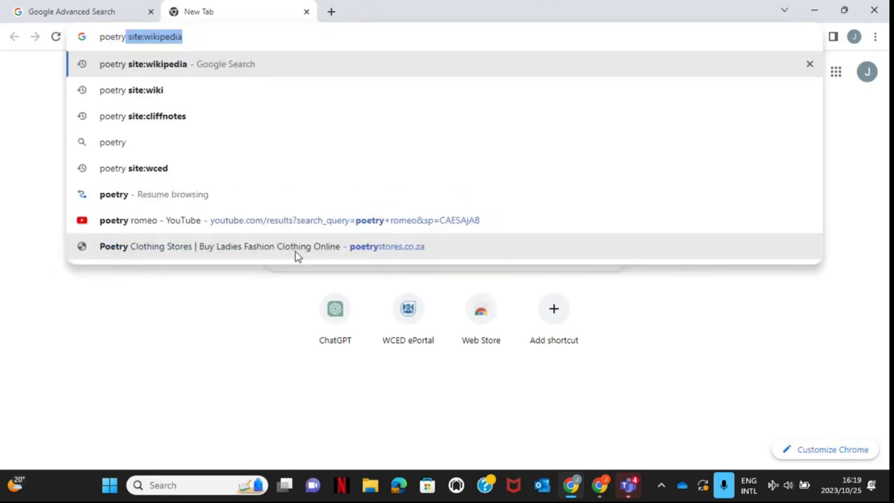
type(" site:")
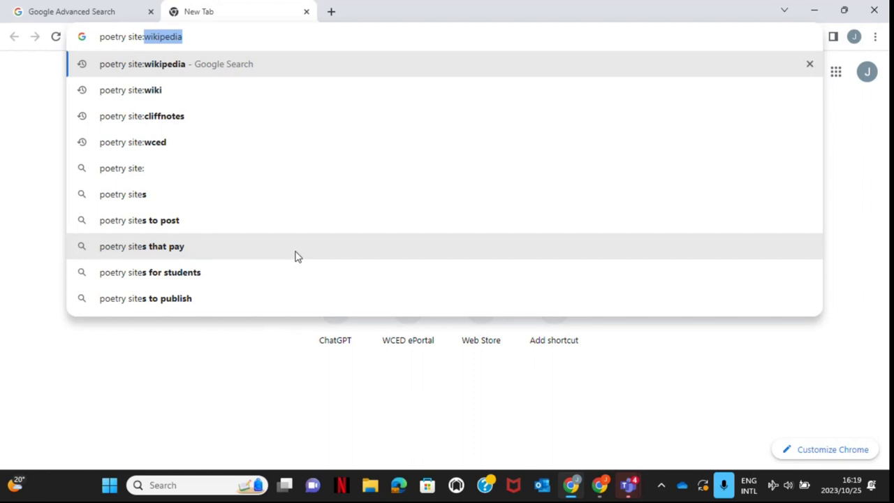
left_click(198, 36)
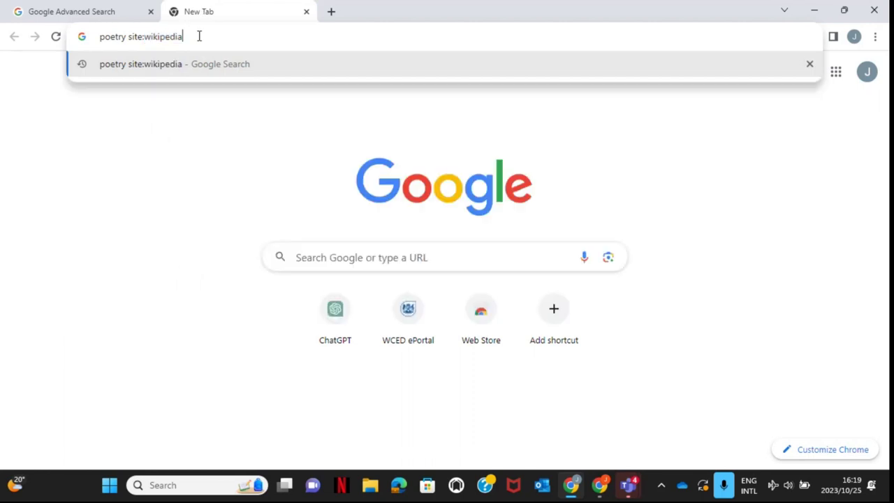
key("BackSpace")
key("BackSpace")
key("BackSpace")
key("BackSpace")
key("BackSpace")
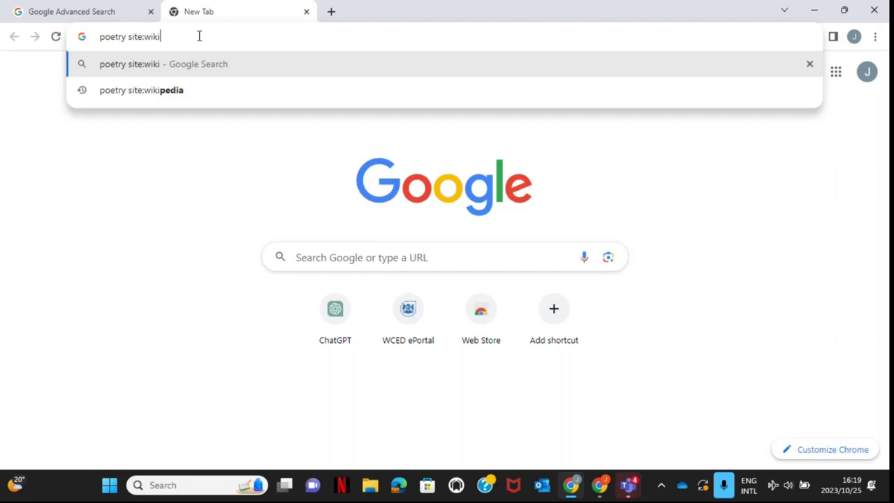
key("Return")
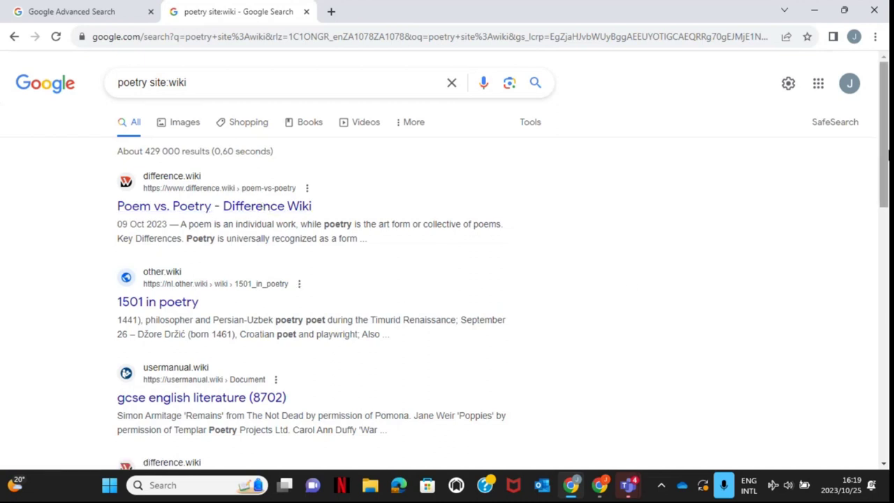
left_click_drag(884, 144, 887, 199)
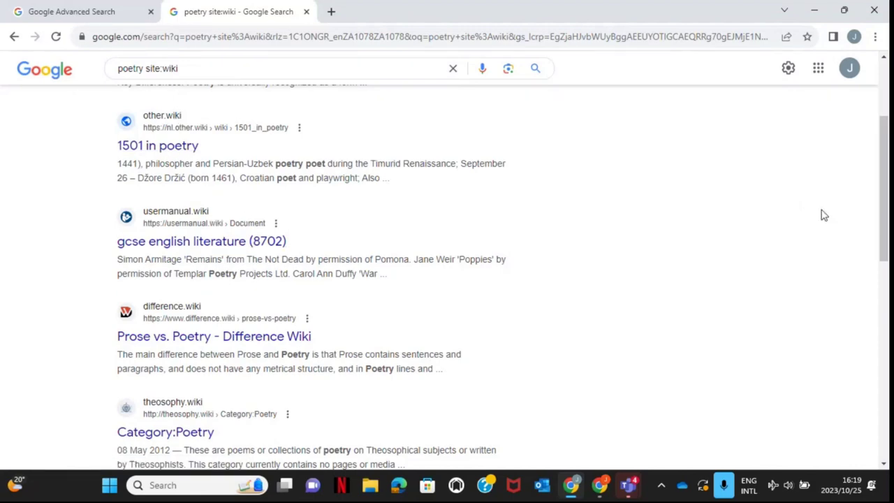
left_click_drag(884, 188, 885, 318)
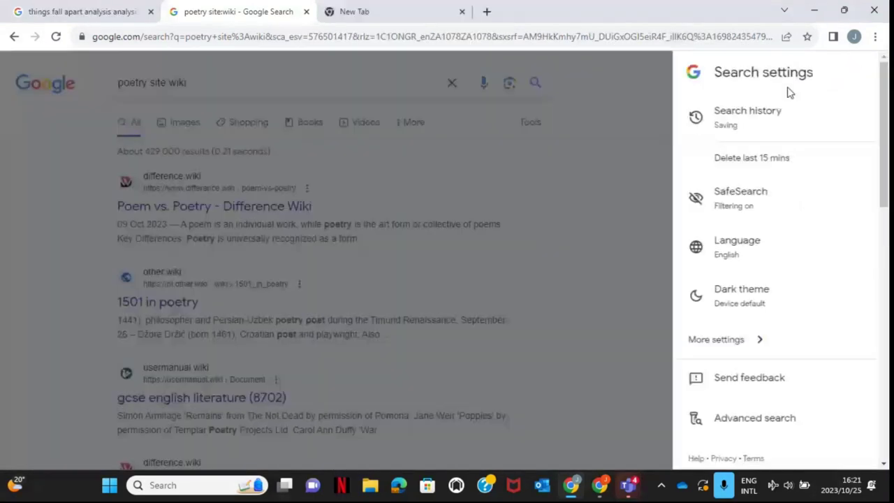
Open Advanced Search for the poetry query and review its word and site or domain criteria.
left_click(741, 412)
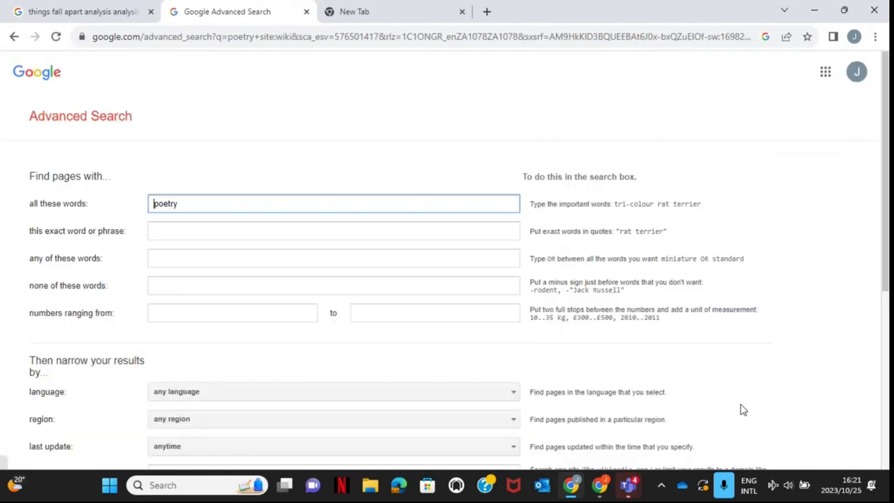
left_click_drag(887, 142, 888, 262)
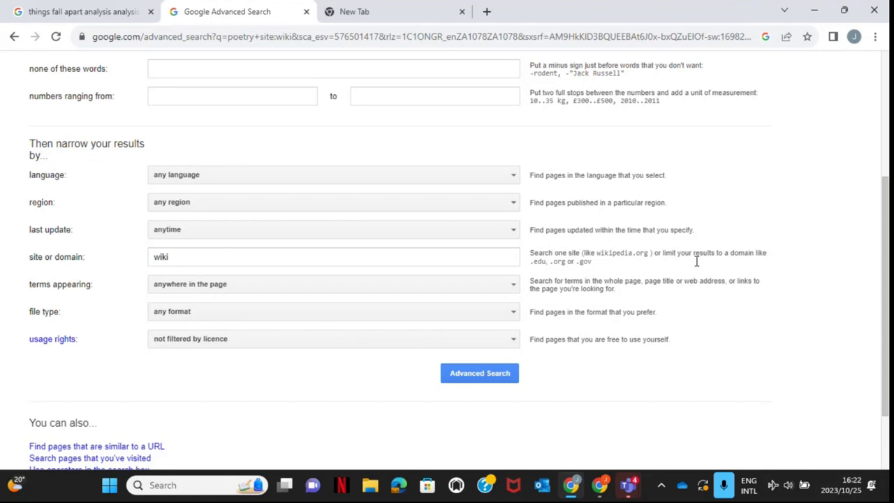
scroll(888, 211, "up", 3)
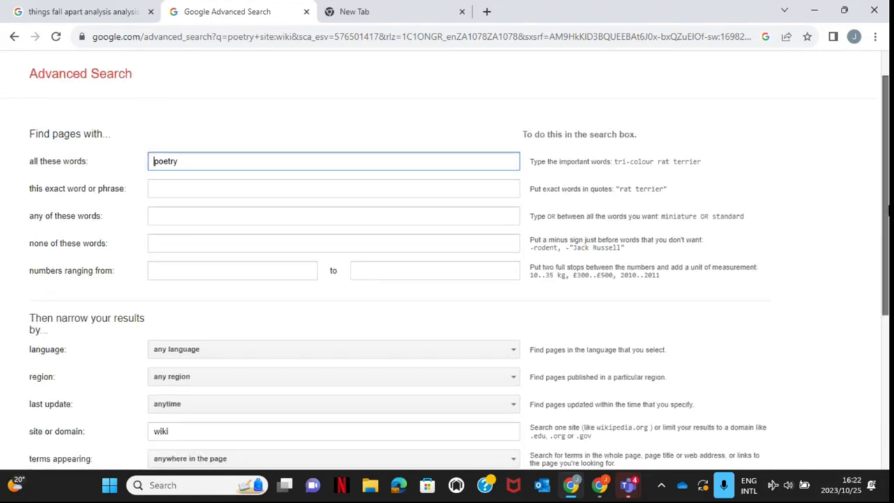
left_click_drag(888, 211, 888, 283)
scroll(888, 283, "down", 1)
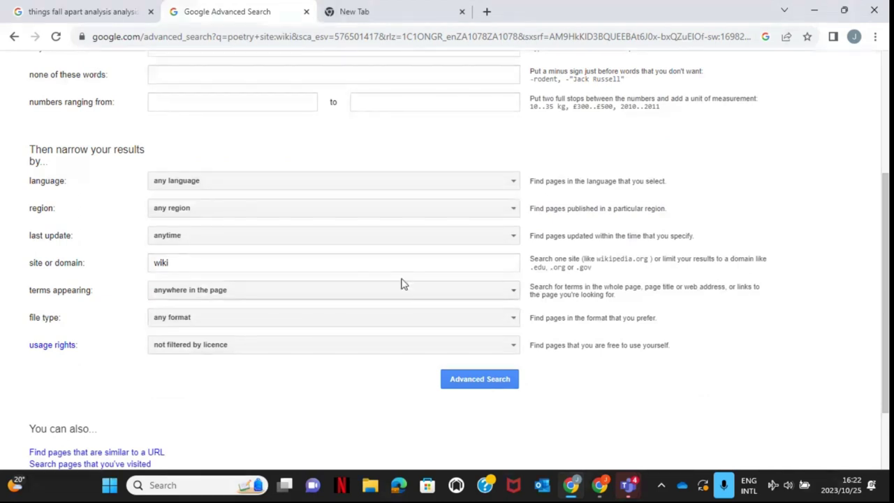
Limit the file type to Adobe Acrobat PDF (.pdf) and run the advanced search.
left_click(512, 321)
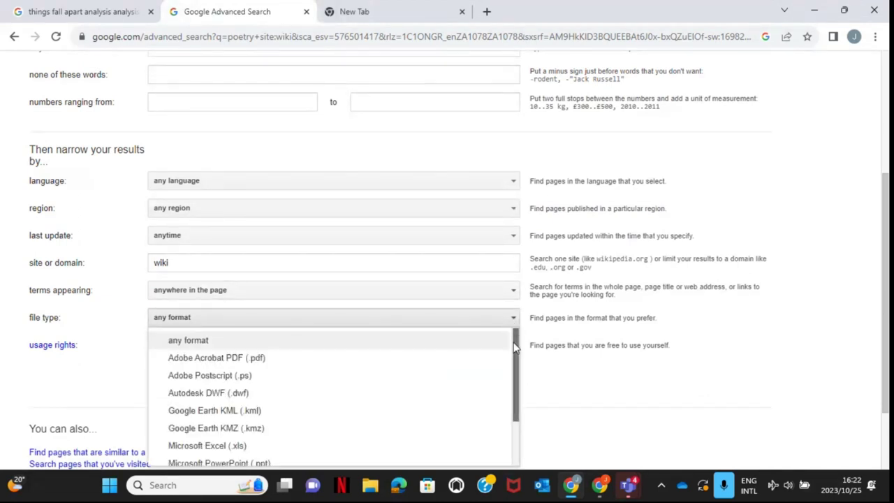
scroll(513, 355, "down", 1)
left_click_drag(513, 354, 532, 320)
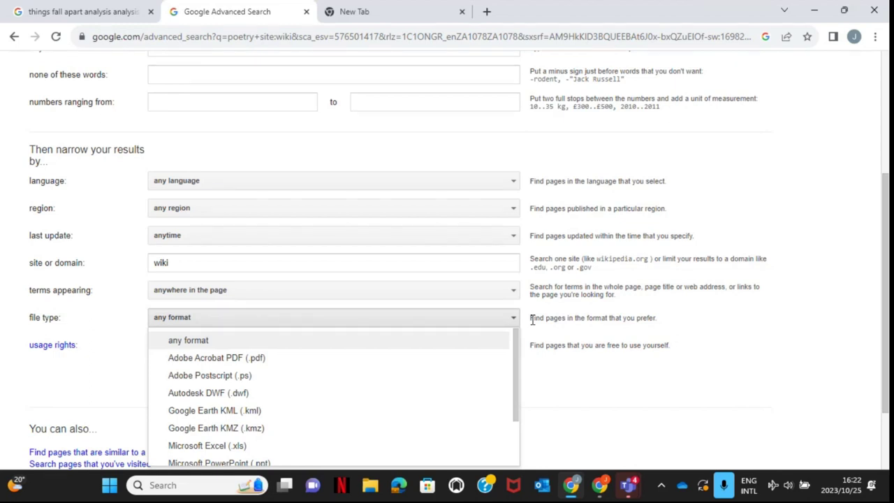
left_click(269, 358)
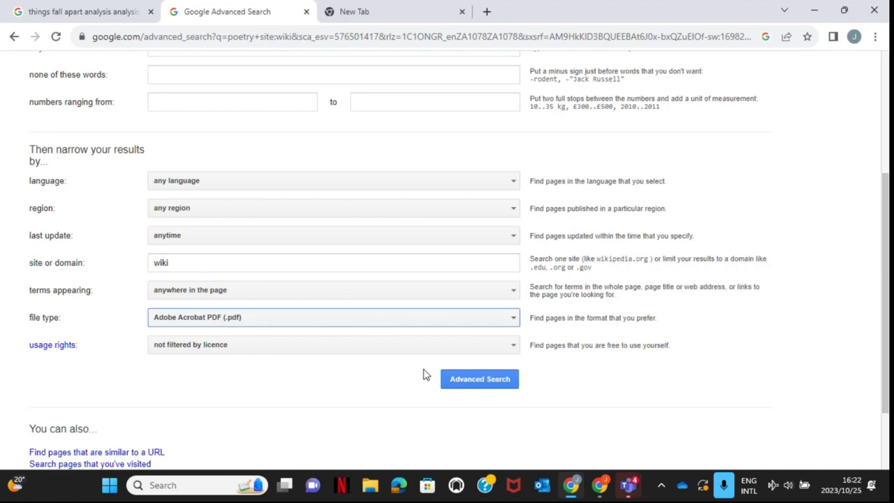
left_click(479, 379)
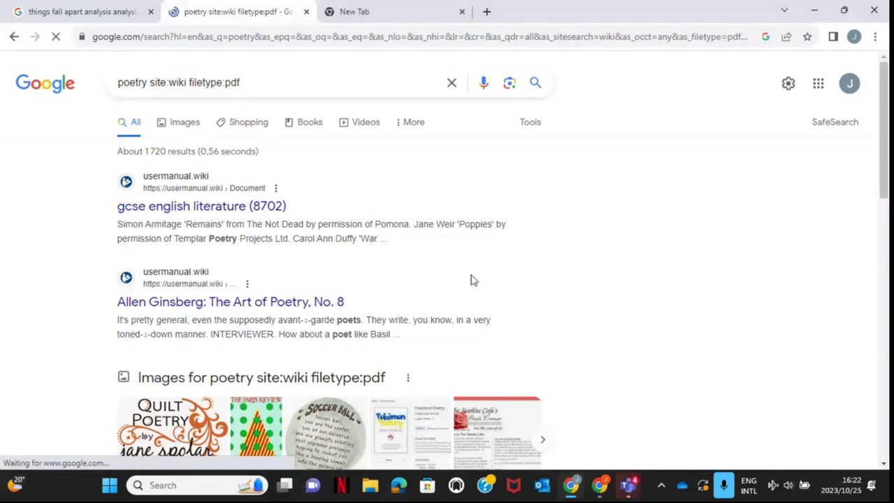
Look through the PDF results, view "Allen Ginsberg: The Art of Poetry, No. 8", and return to the results.
left_click_drag(885, 164, 888, 370)
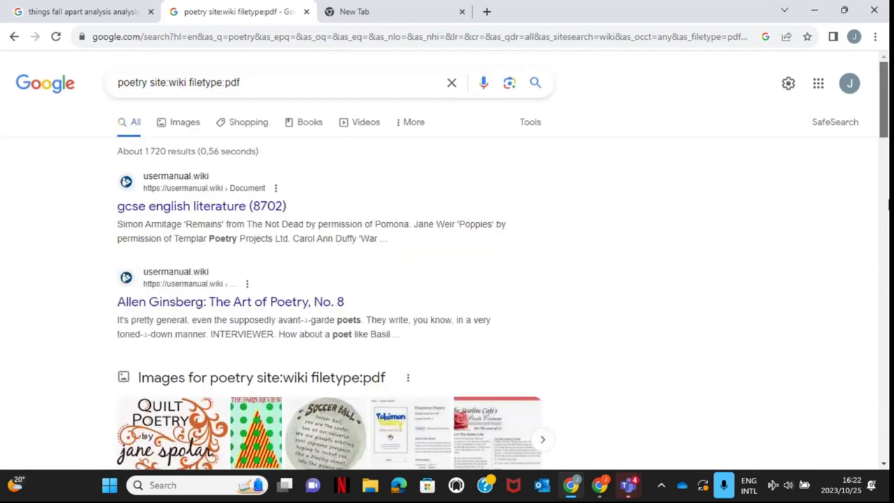
left_click(284, 307)
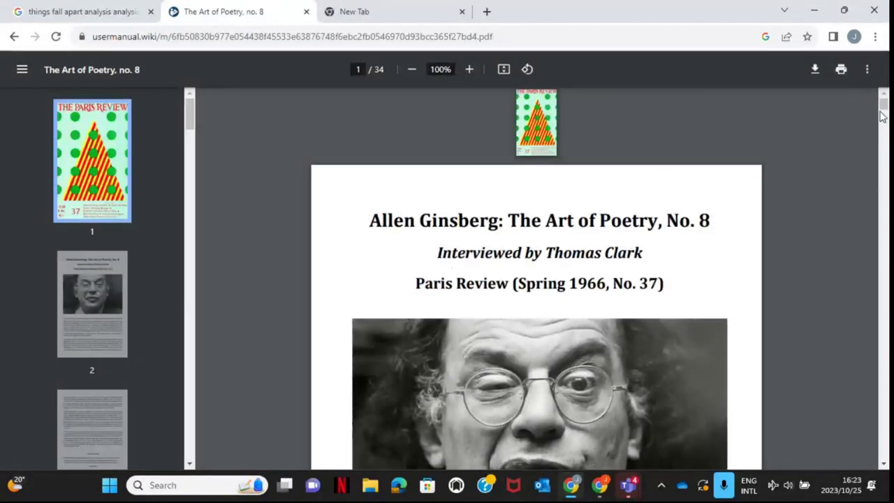
left_click(12, 37)
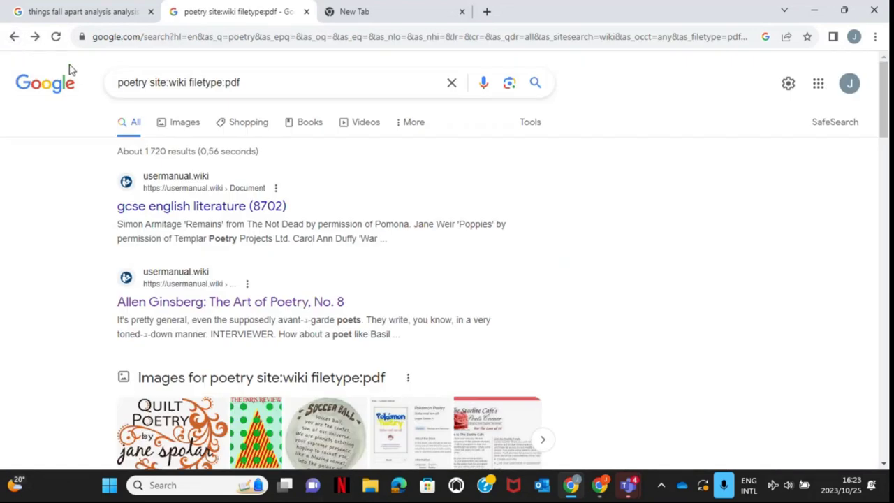
Remove the "site:wiki" restriction from the search query, leaving "poetry filetype:pdf".
left_click(244, 82)
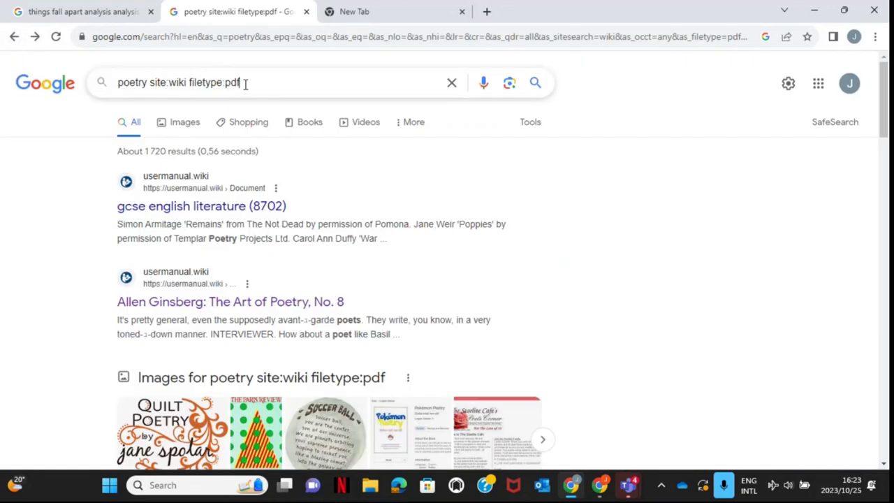
left_click(185, 82)
key("BackSpace")
key("BackSpace")
key("BackSpace")
key("BackSpace")
key("BackSpace")
key("BackSpace")
key("BackSpace")
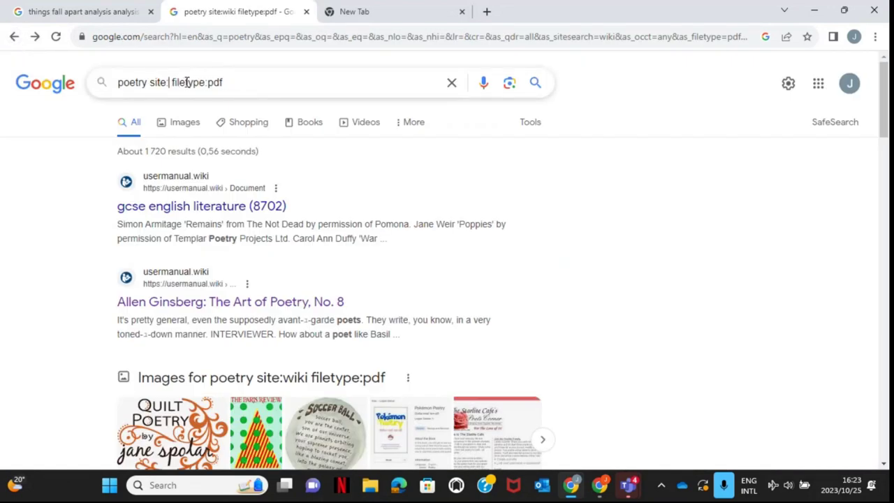
key("BackSpace")
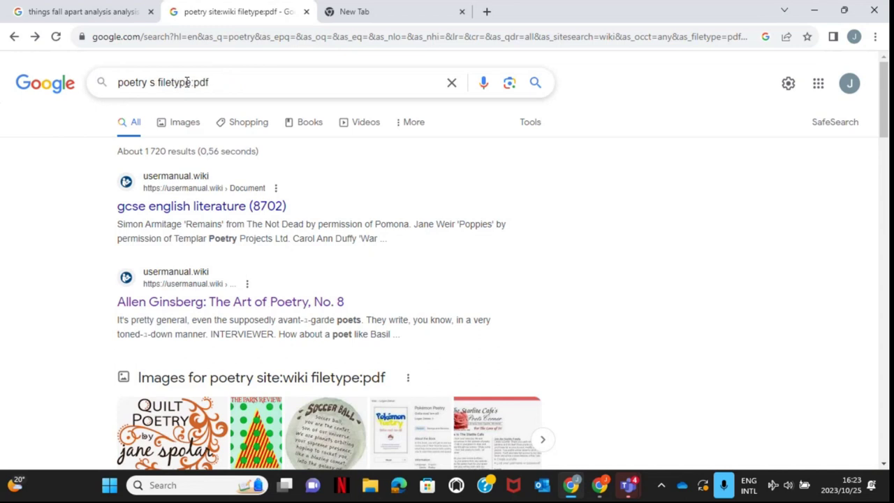
key("BackSpace")
key("BackSpace")
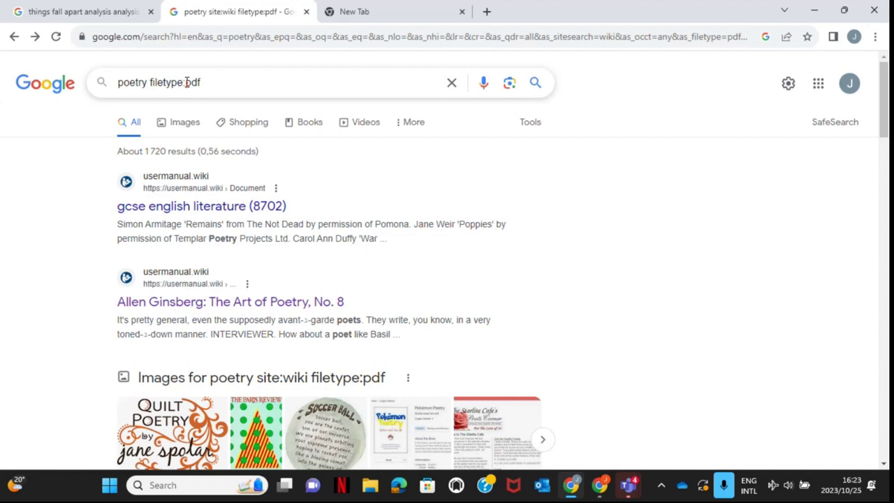
Replace the pdf file type in the query with excel, search for "poetry filetype:excel", and look through the results.
key("Left")
key("Left")
key("Left")
key("Left")
key("Left")
key("Right")
key("Right")
key("Right")
key("Right")
key("Right")
key("Right")
key("Right")
key("Right")
key("Right")
key("Left")
key("Left")
key("Right")
key("Right")
key("Right")
key("Right")
key("Right")
key("Right")
key("Right")
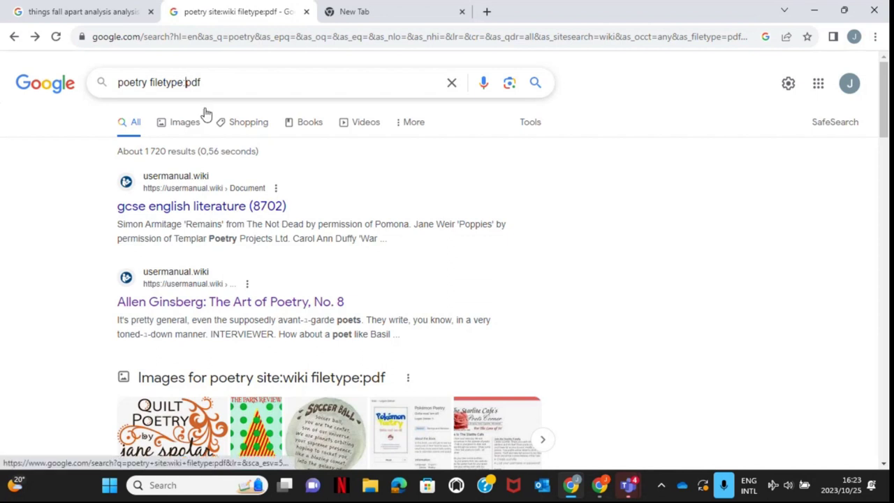
key("Right")
key("Right")
key("Right")
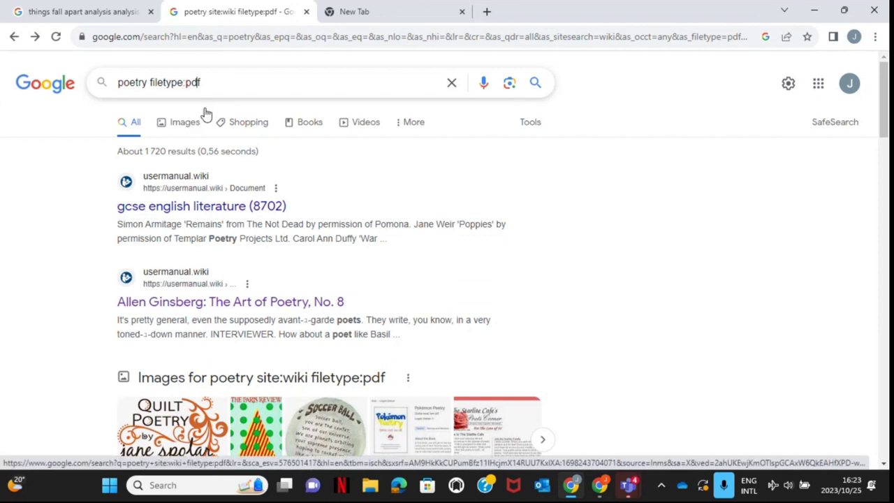
key("BackSpace")
key("BackSpace")
key("BackSpace")
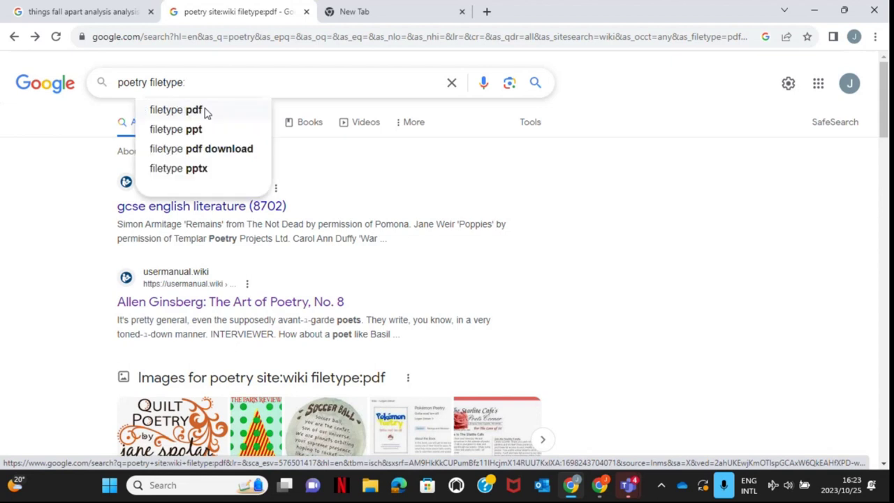
type("excel")
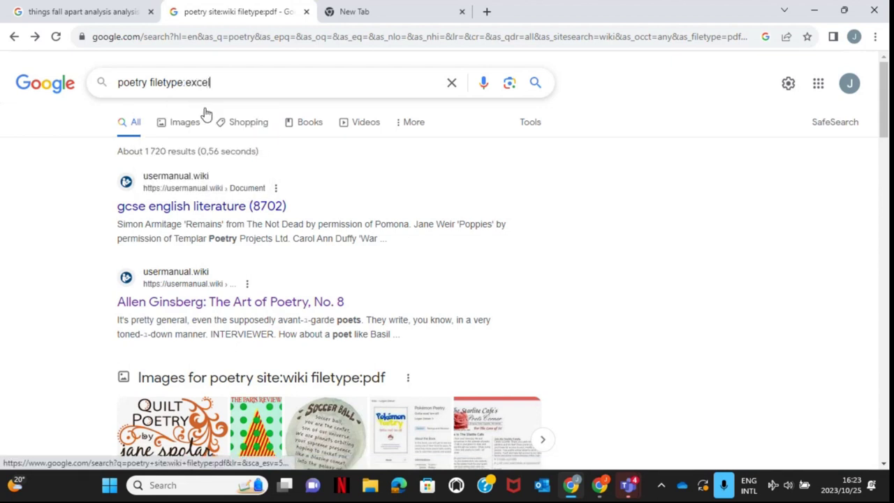
key("Return")
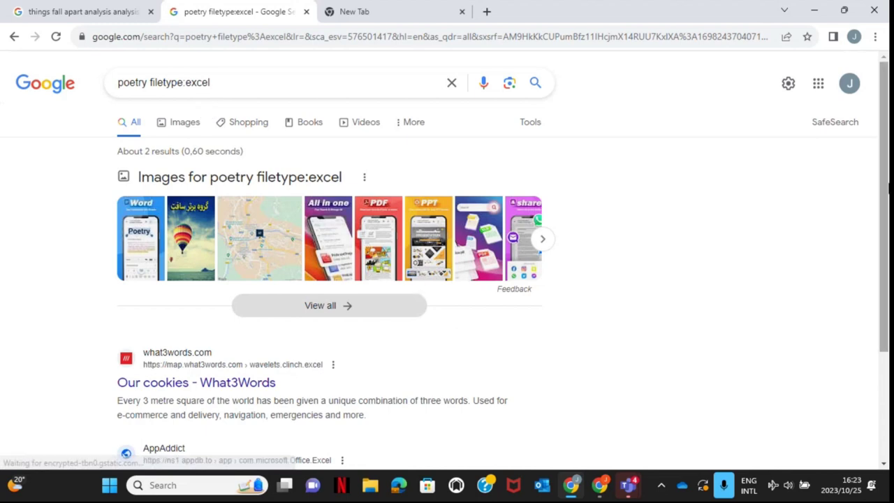
left_click_drag(888, 187, 883, 305)
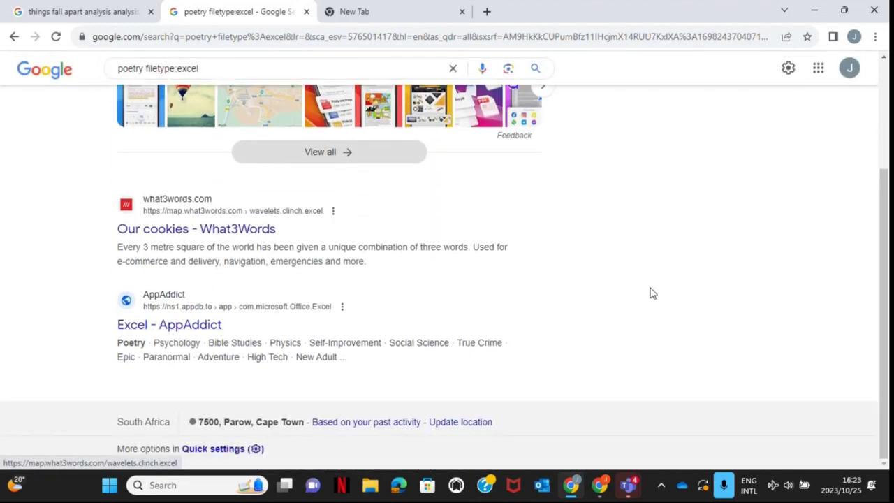
left_click_drag(884, 314, 884, 202)
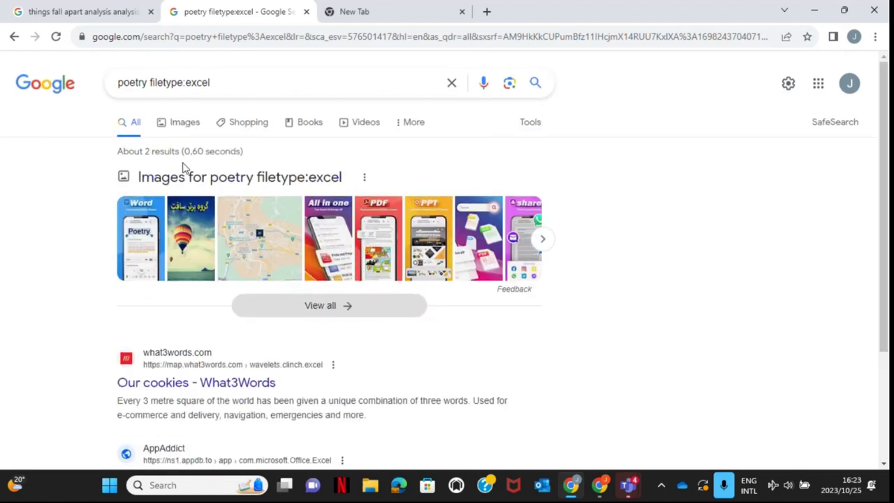
Change the file type in the query to powerpoints and search for "poetry filetype:powerpoints".
left_click(244, 89)
key("BackSpace")
key("BackSpace")
key("BackSpace")
key("BackSpace")
key("BackSpace")
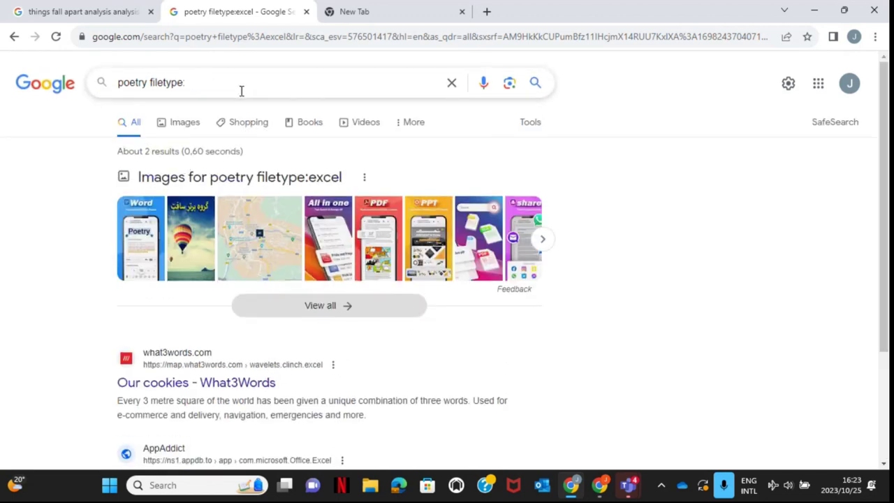
type("powerpoints")
key("Return")
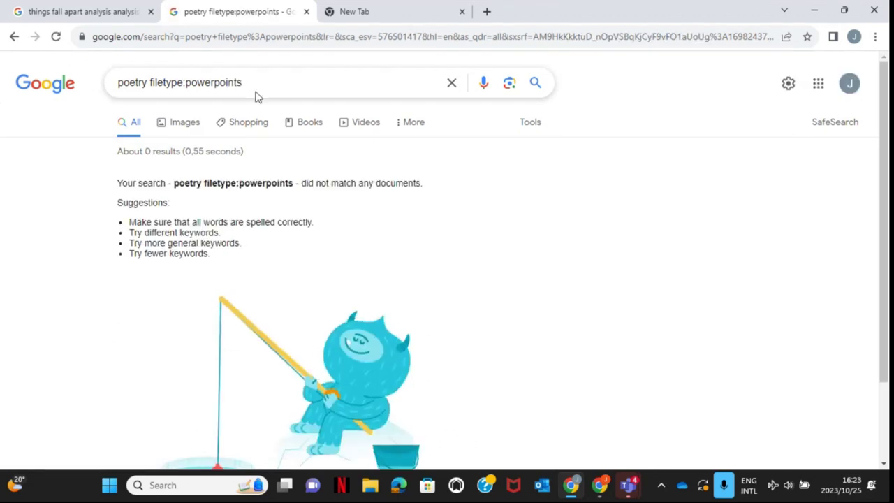
Replace powerpoints with doc in the query and search for "poetry filetype:doc".
left_click(255, 85)
key("BackSpace")
key("BackSpace")
key("BackSpace")
key("BackSpace")
key("BackSpace")
key("BackSpace")
key("BackSpace")
key("BackSpace")
key("BackSpace")
key("BackSpace")
key("BackSpace")
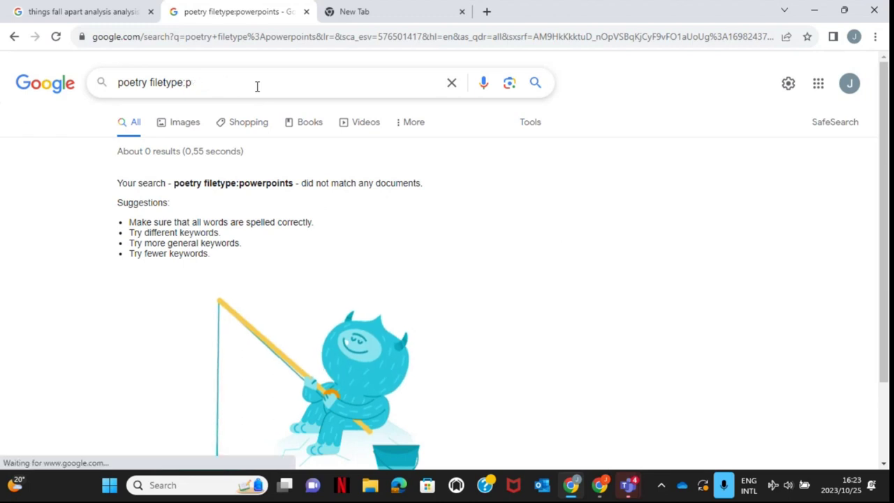
type("doc")
key("Return")
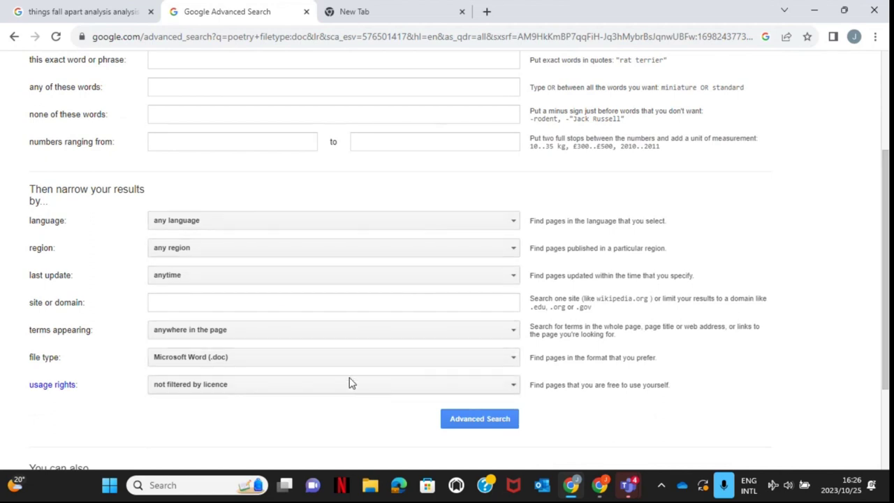
Narrow the advanced search to the Afrikaans language and the South Africa region, and open the last update choices.
left_click(384, 226)
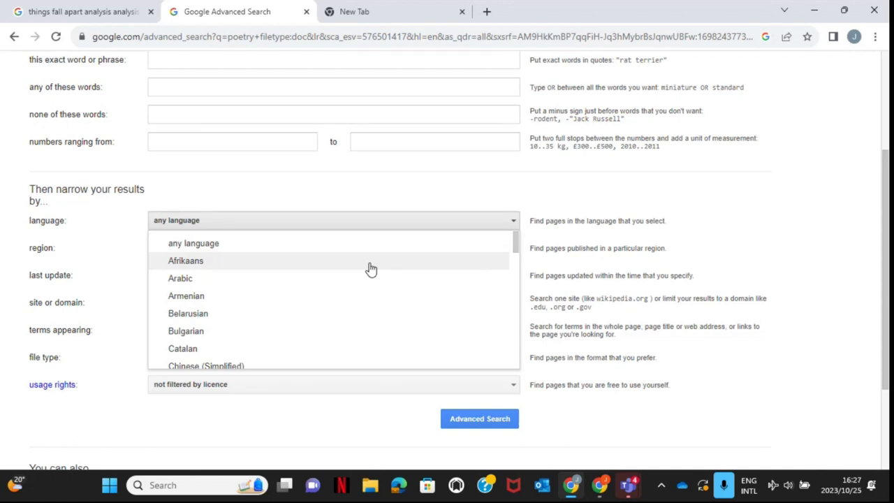
left_click(371, 269)
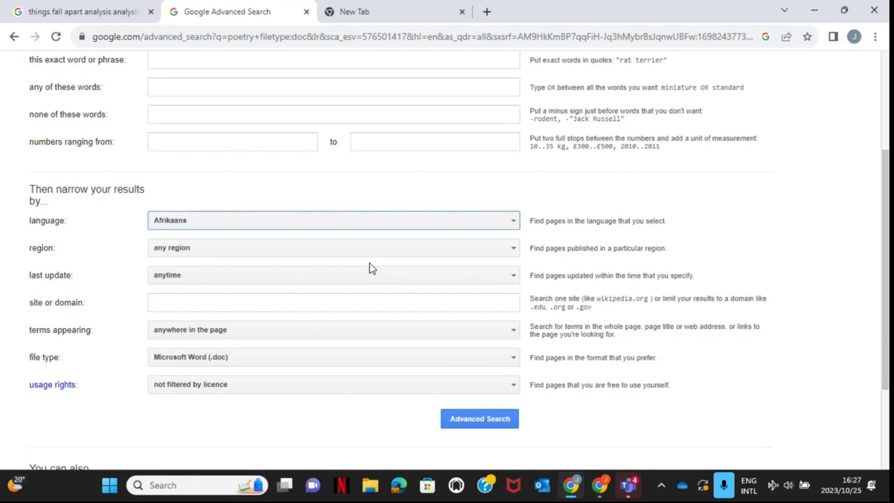
left_click(403, 254)
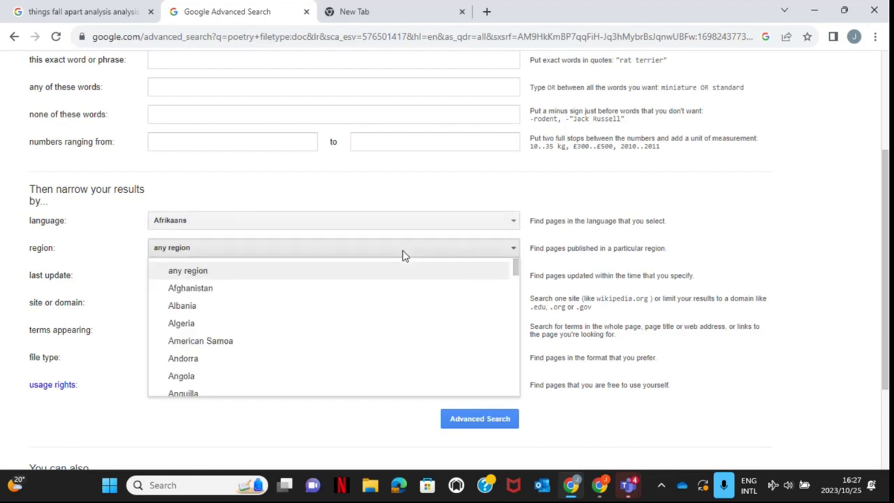
scroll(518, 275, "down", 2)
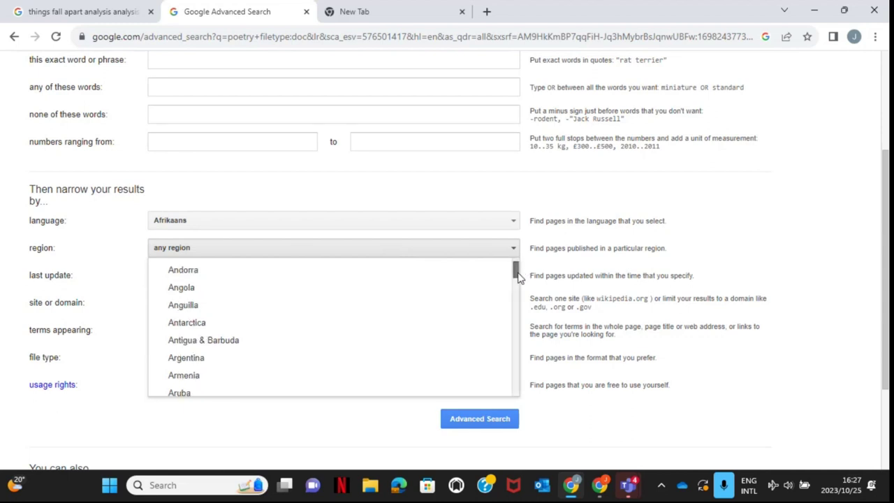
left_click_drag(518, 275, 503, 371)
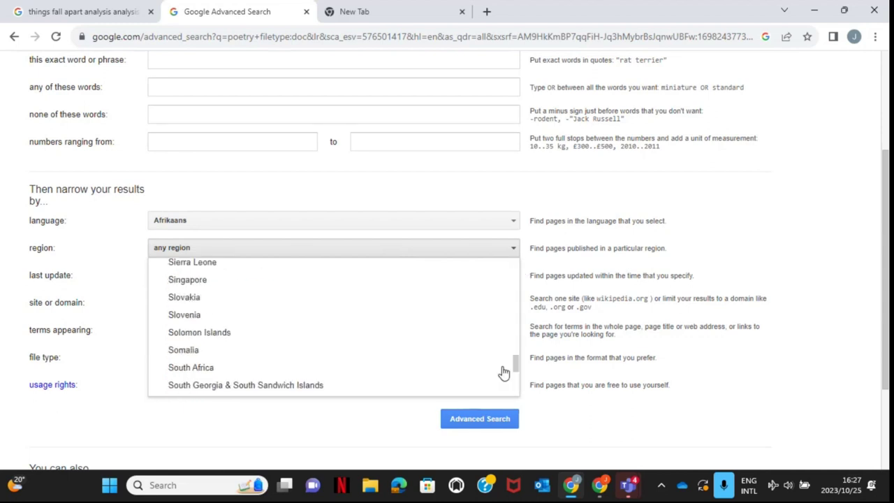
left_click(347, 370)
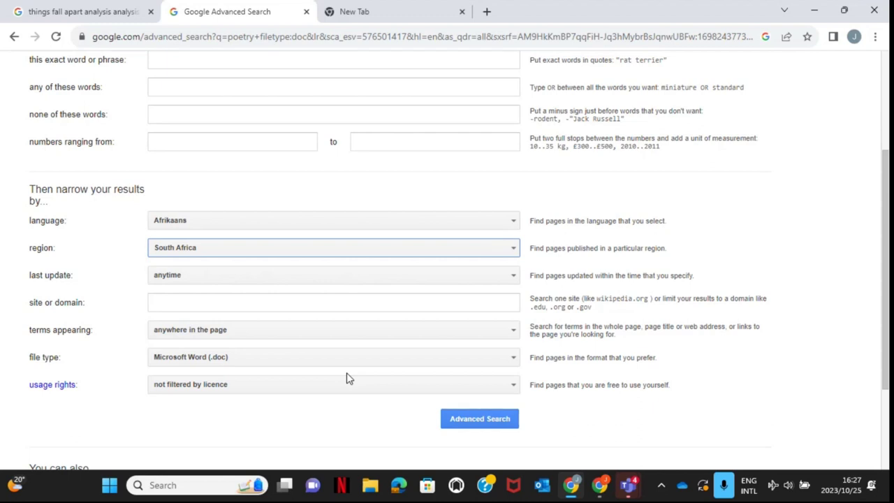
left_click(474, 280)
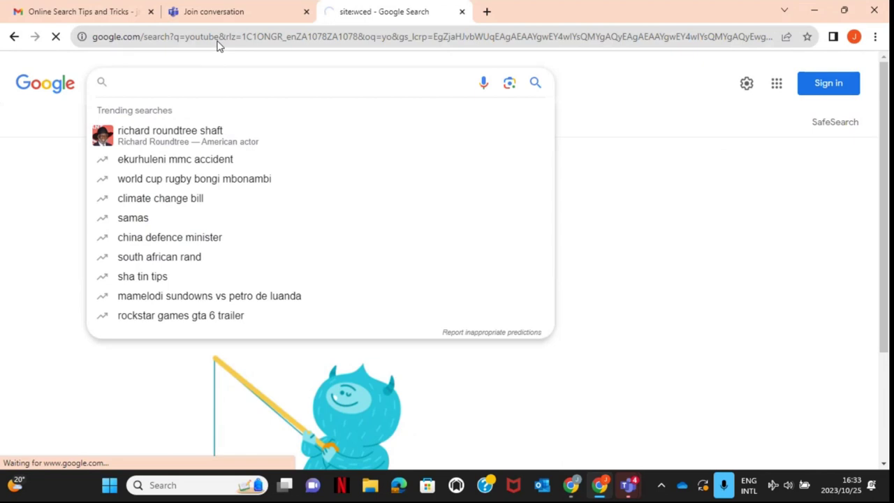
Open YouTube from the Google results and search it for "things fall apart analysis".
left_click(179, 213)
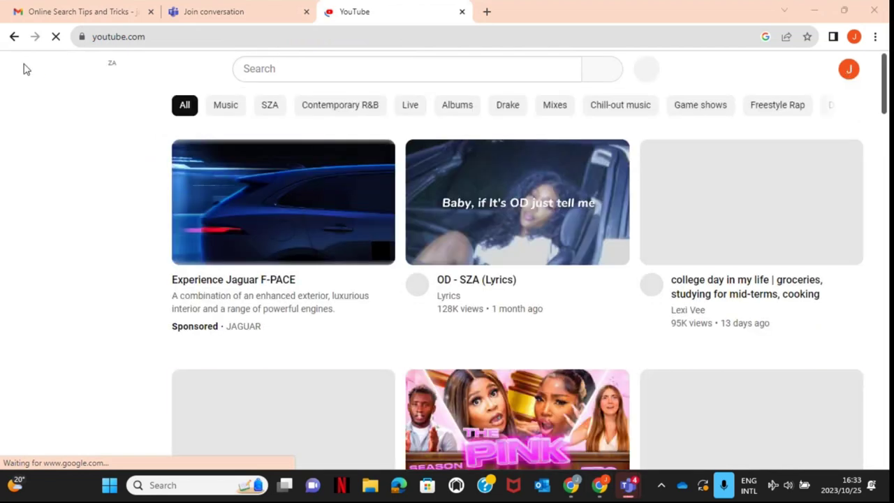
left_click(291, 68)
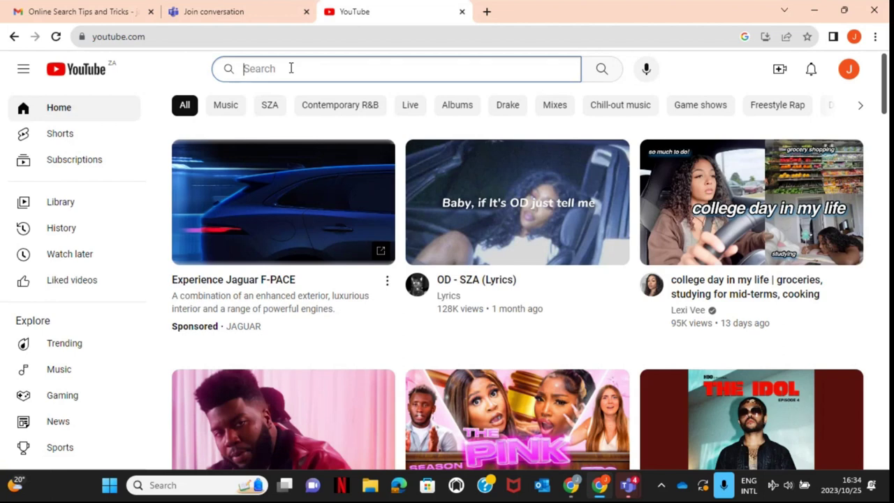
type("thing")
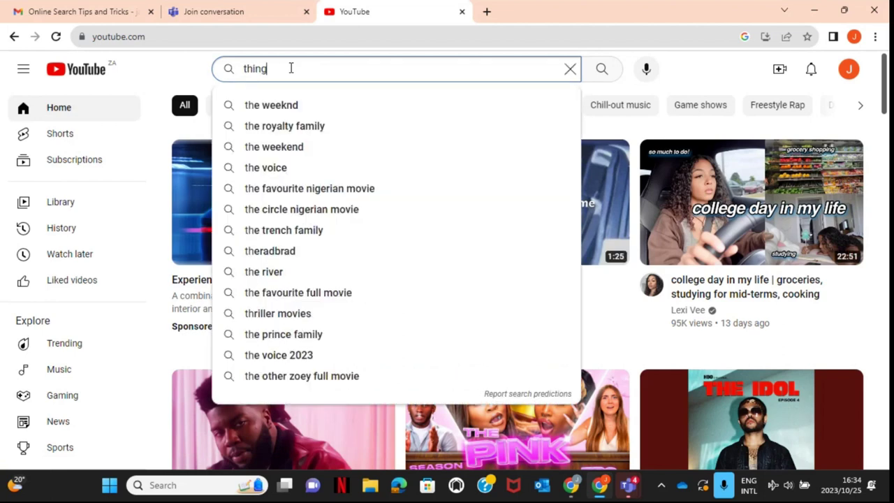
type("s fall apart")
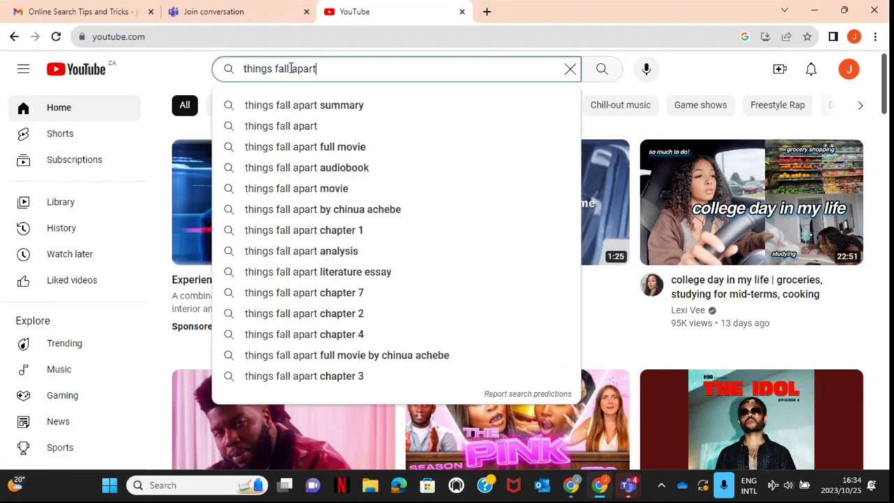
type(" ana")
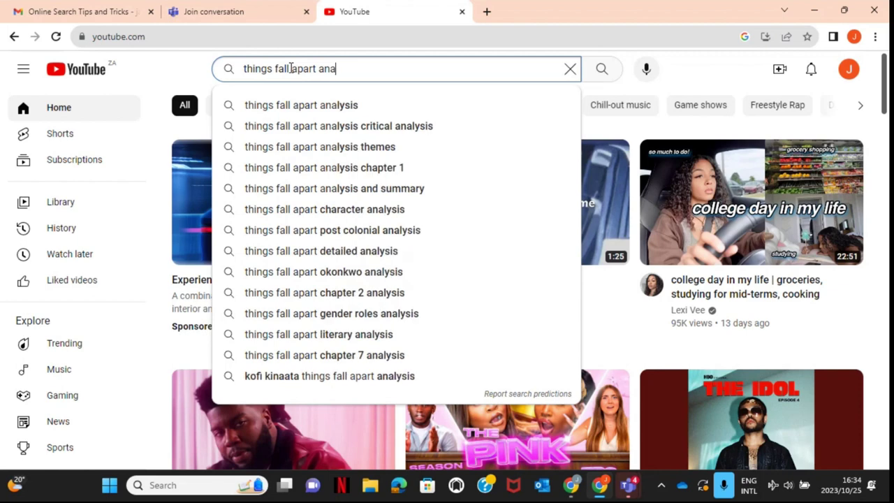
left_click(304, 112)
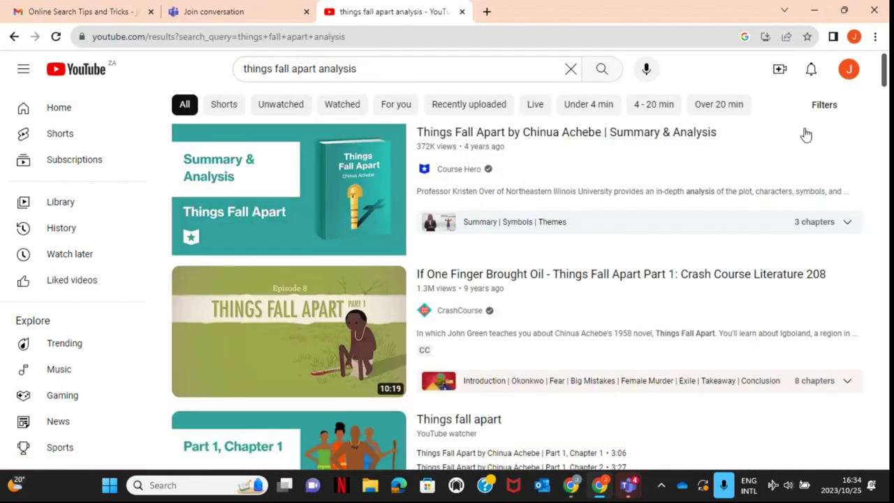
Filter the YouTube results to a duration of 4 - 20 minutes and look through the filtered videos.
mouse_move(885, 82)
left_mouse_down()
mouse_move(884, 257)
mouse_move(884, 70)
left_mouse_up()
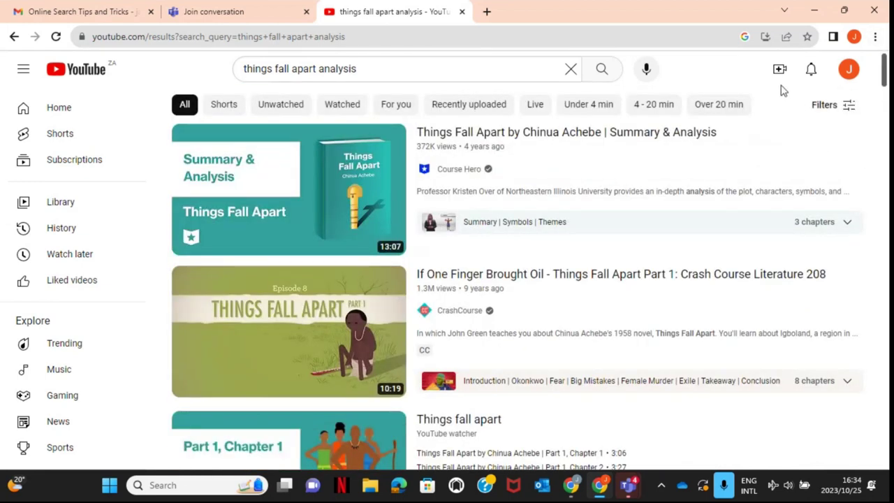
left_click(831, 111)
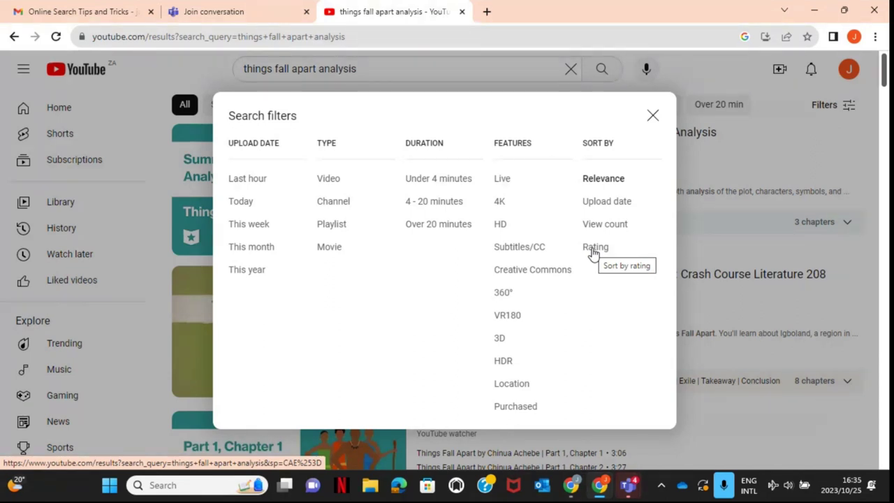
left_click(431, 202)
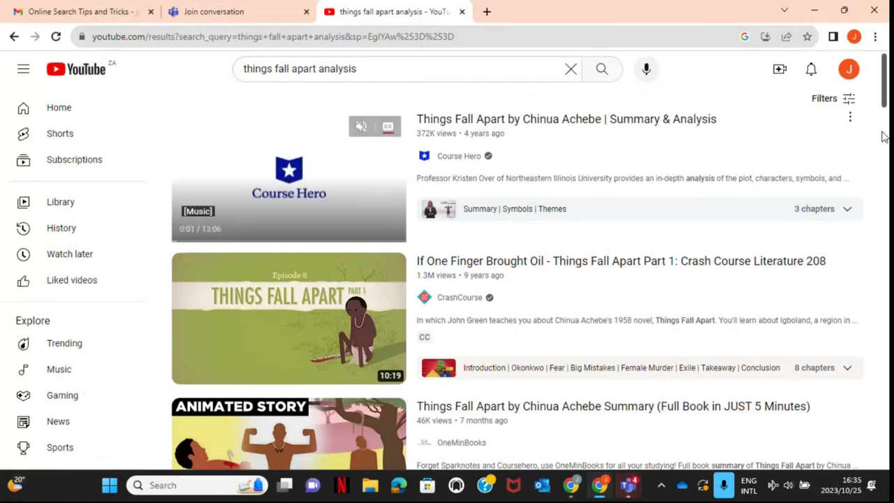
scroll(882, 237, "down", 12)
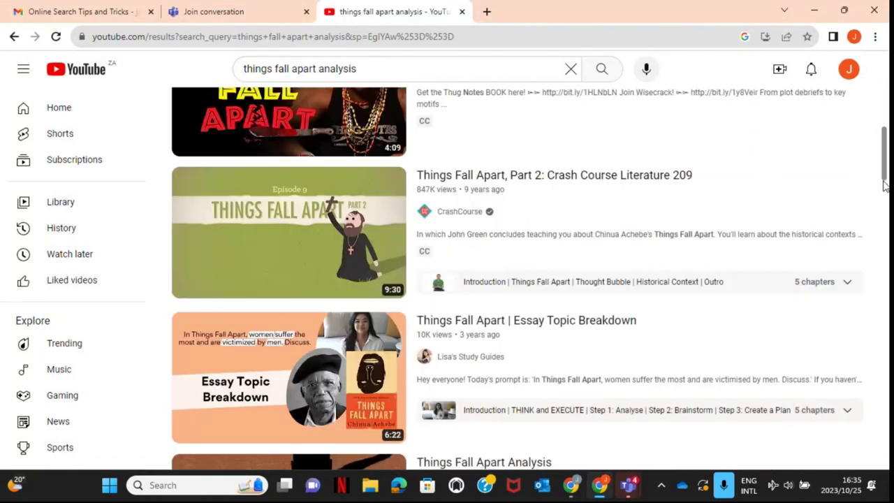
left_click_drag(882, 237, 881, 70)
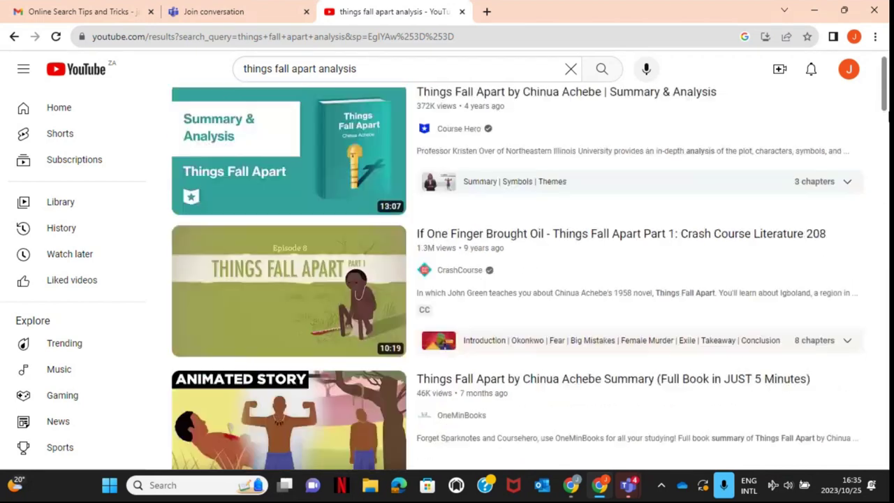
Further restrict the YouTube results to the Video type and the Creative Commons feature.
left_click(849, 103)
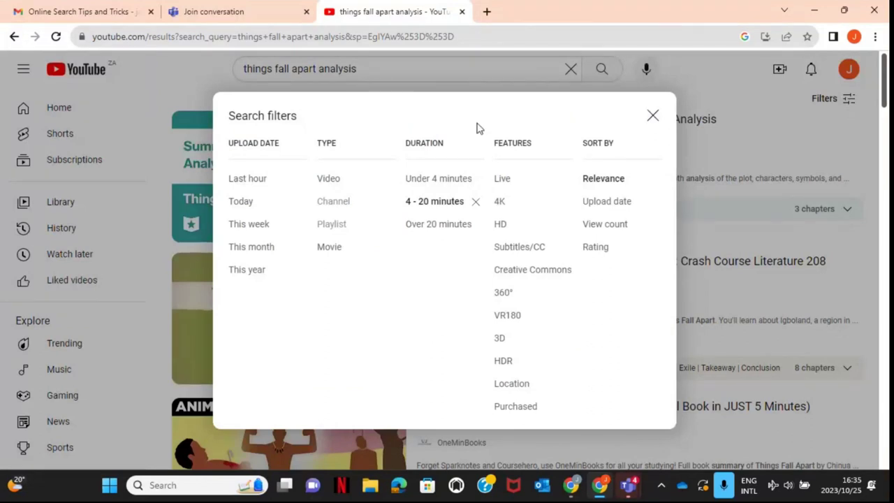
left_click(325, 180)
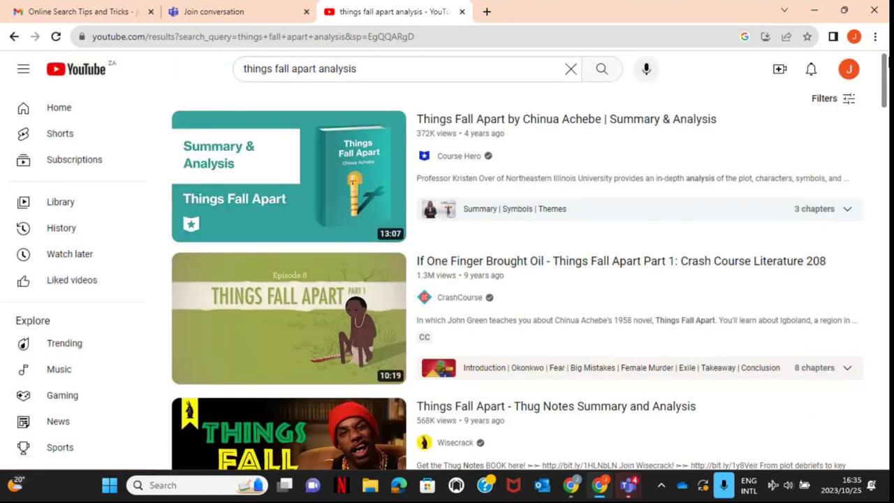
left_click_drag(884, 86, 882, 443)
scroll(523, 434, "up", 15)
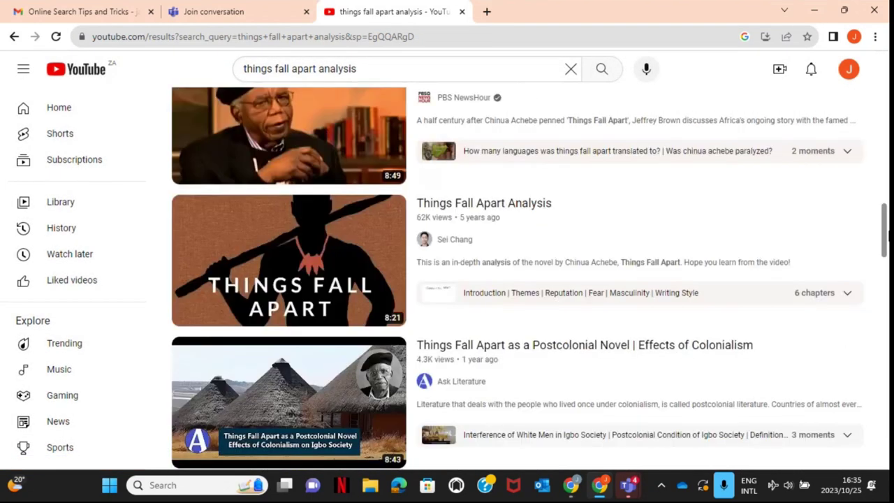
left_click(849, 99)
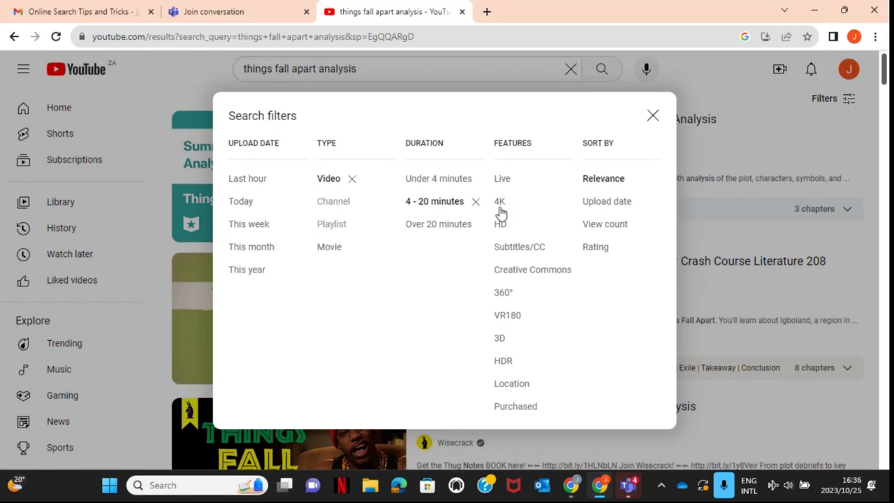
left_click(516, 272)
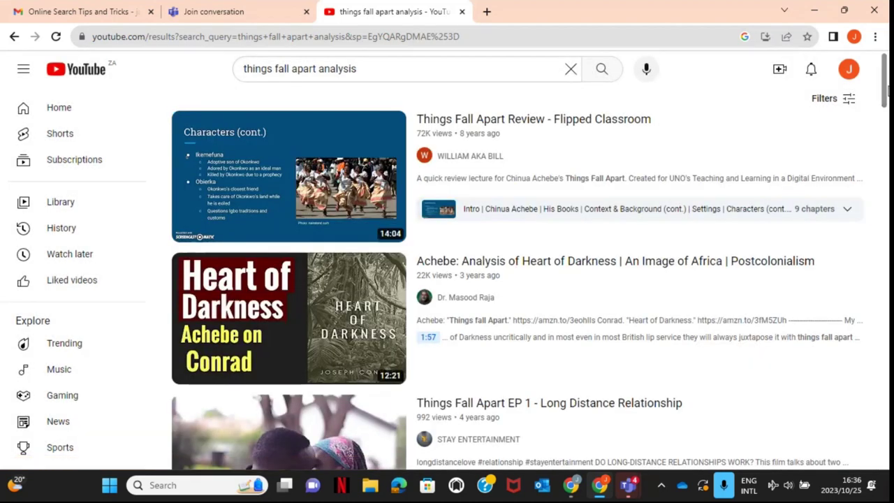
Add "intitle" to the end of the YouTube query and search for "things fall apart analysis intitle".
left_click(450, 61)
type("intitle")
key("Return")
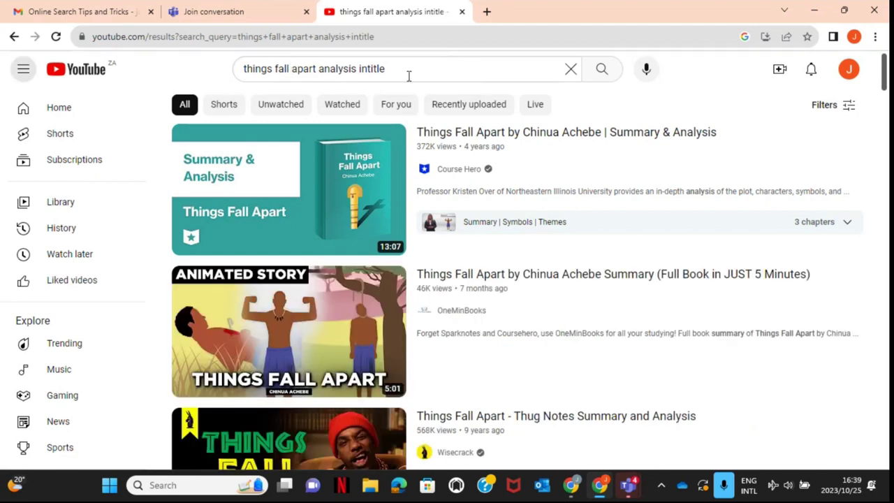
Replace "things fall apart analysis" with "Romeo and Juliet" before "intitle" in the YouTube query and search for "Romeo and Juliet intitle".
mouse_move(461, 142)
left_click(318, 68)
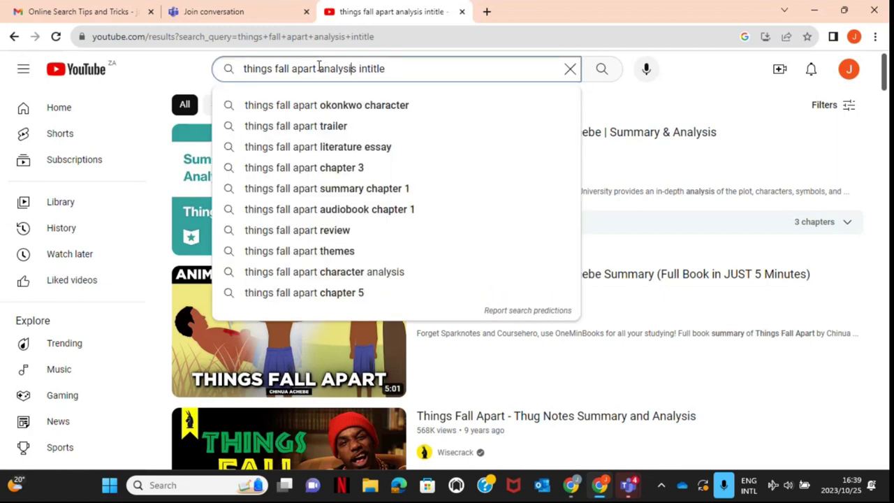
key("BackSpace")
key("BackSpace")
key("BackSpace")
key("BackSpace")
key("BackSpace")
key("BackSpace")
key("BackSpace")
key("BackSpace")
key("BackSpace")
key("BackSpace")
key("BackSpace")
key("BackSpace")
key("BackSpace")
key("BackSpace")
key("BackSpace")
key("BackSpace")
key("BackSpace")
key("BackSpace")
key("BackSpace")
key("BackSpace")
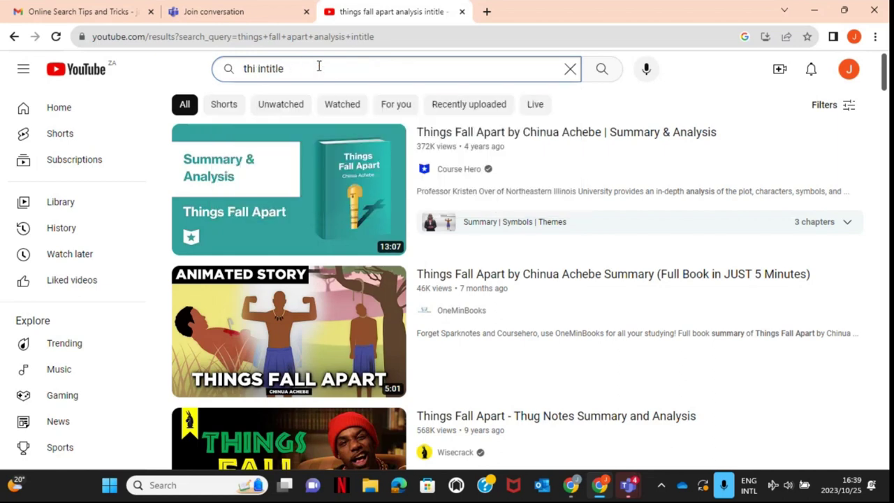
type("Romeo and ")
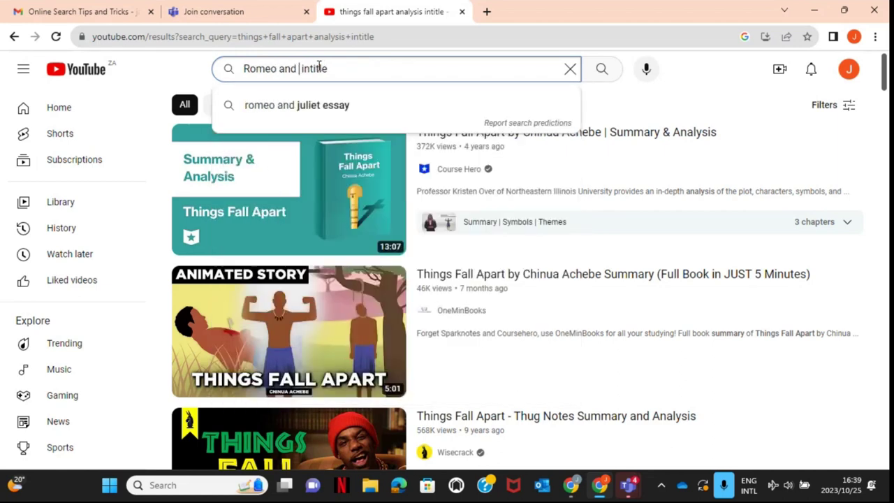
type("Juliet")
key("Return")
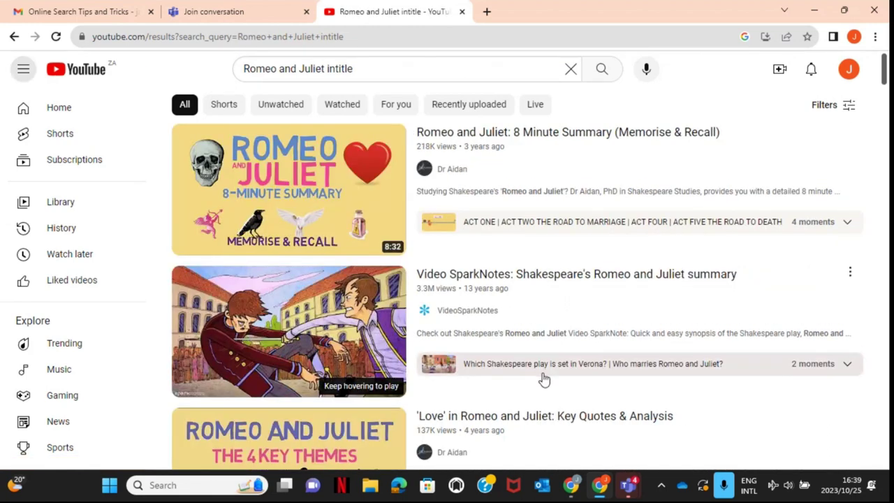
mouse_move(543, 379)
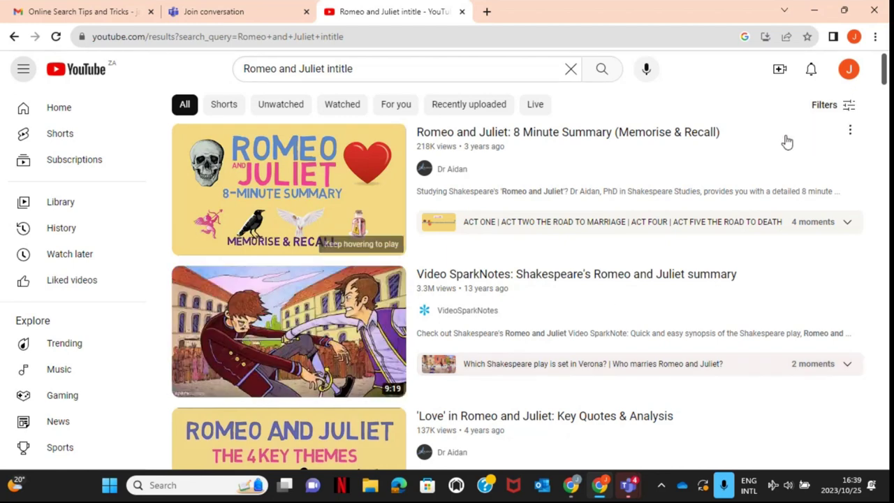
mouse_move(786, 142)
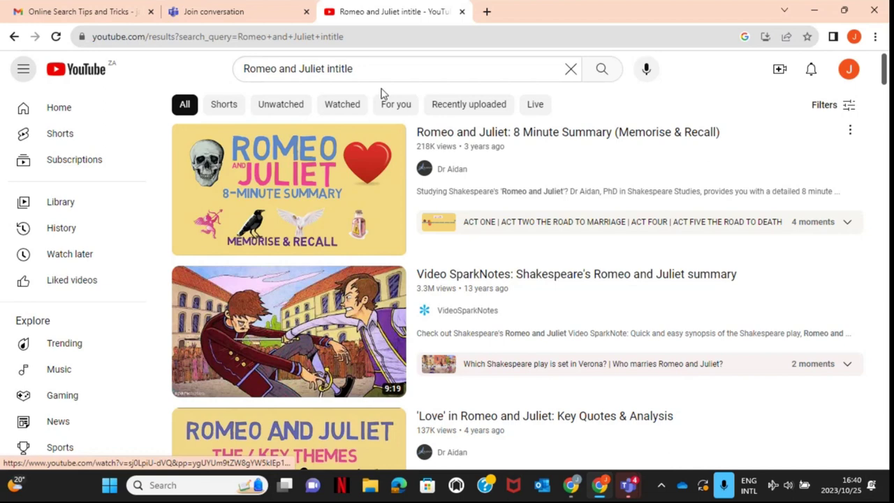
mouse_move(718, 175)
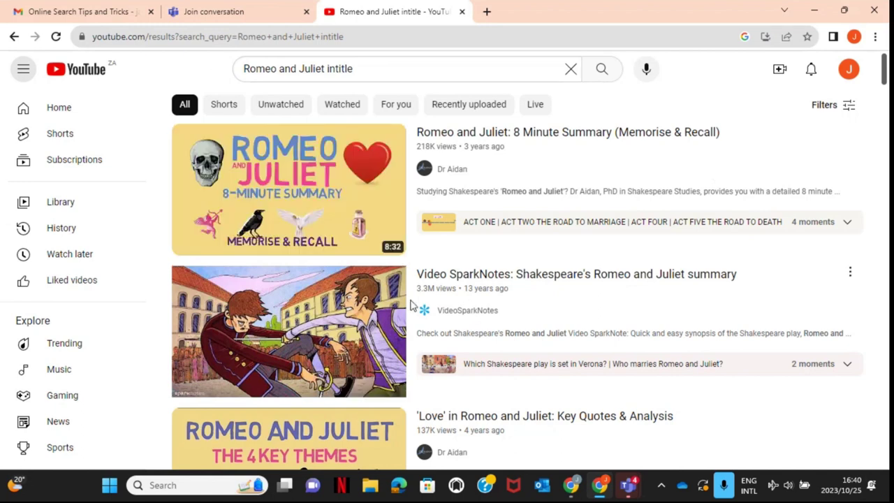
mouse_move(500, 326)
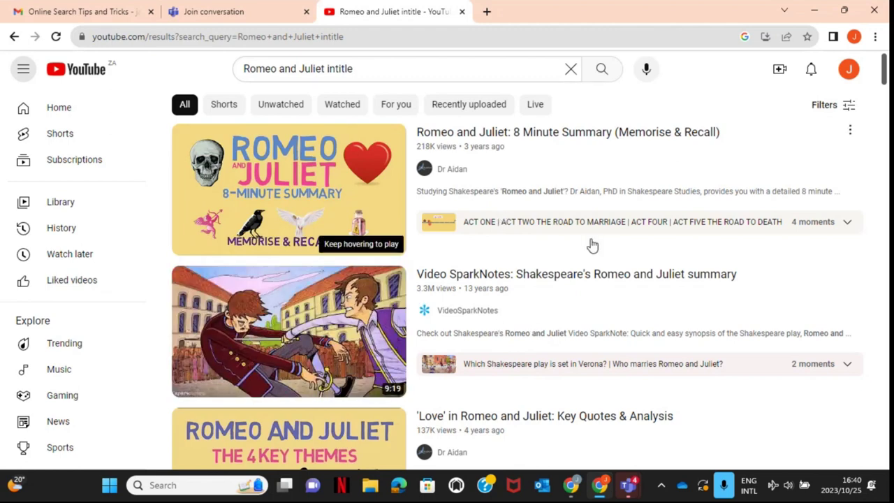
mouse_move(592, 244)
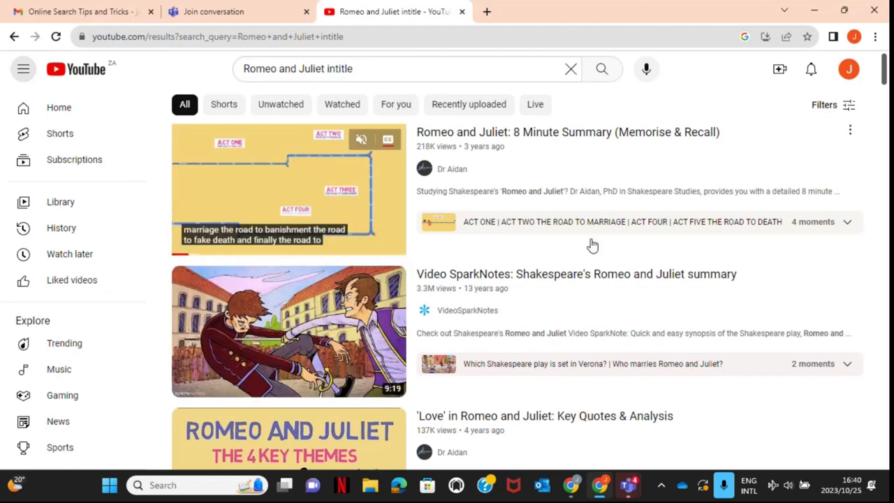